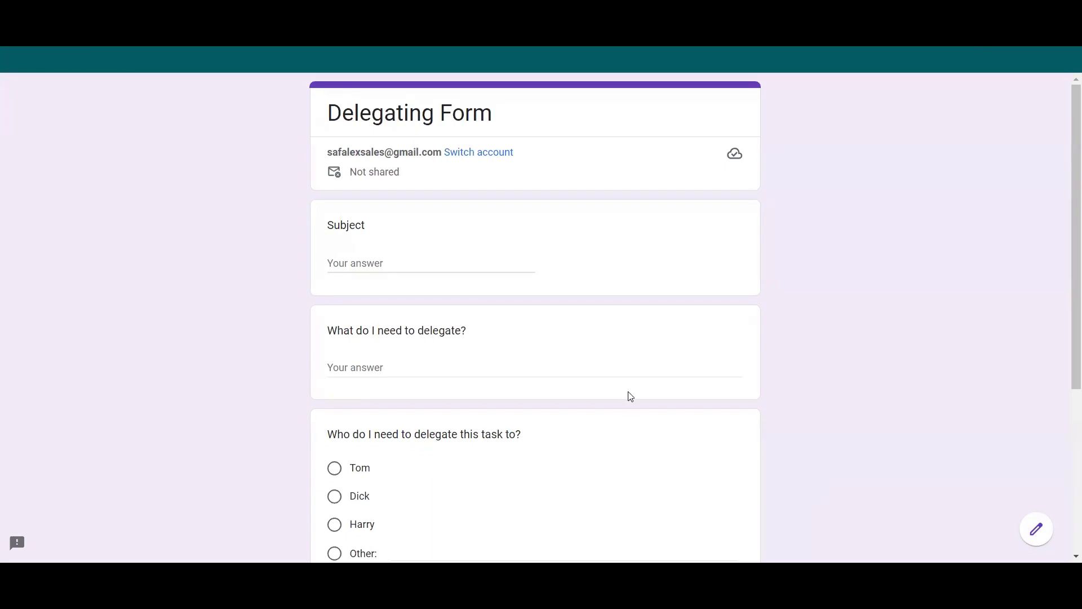
- Review the questions of the finished Delegating Form from its title down to the submit area
scroll(779, 410, "down", 3)
scroll(780, 411, "up", 3)
scroll(773, 408, "down", 3)
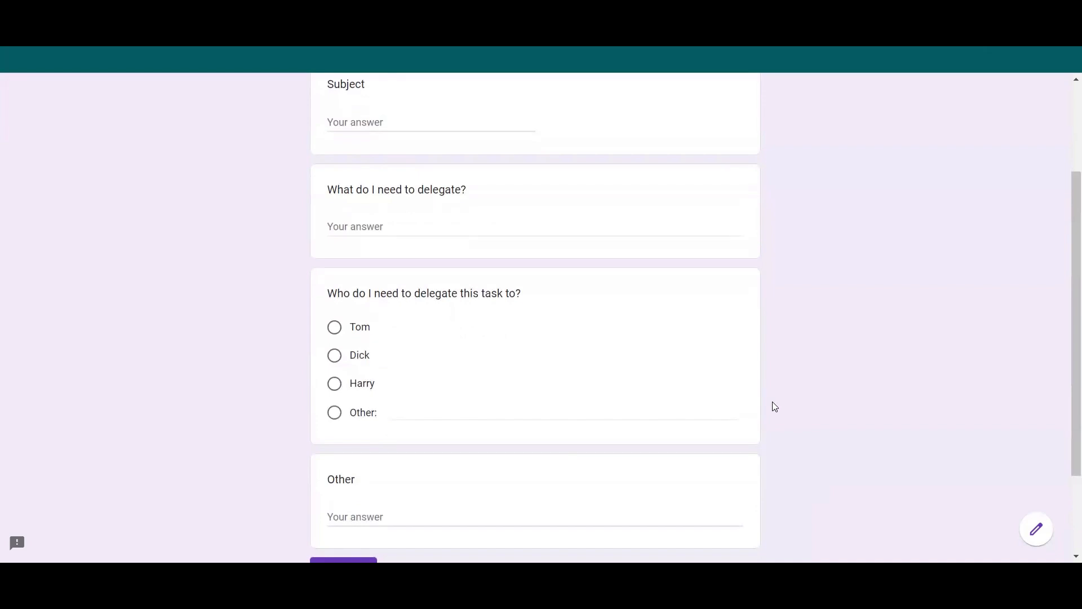
scroll(775, 406, "down", 1)
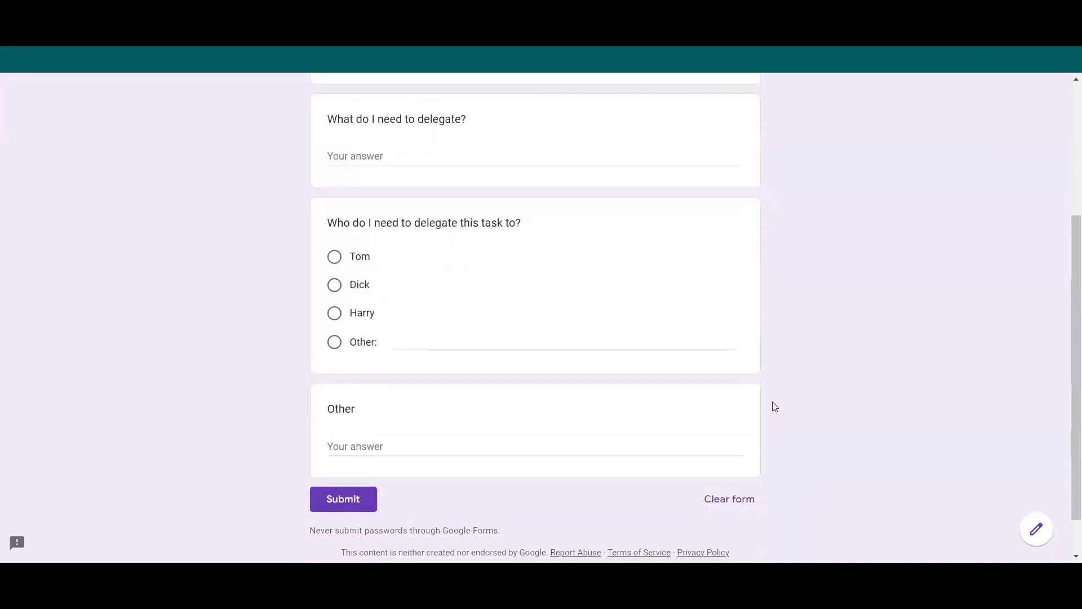
scroll(835, 391, "up", 3)
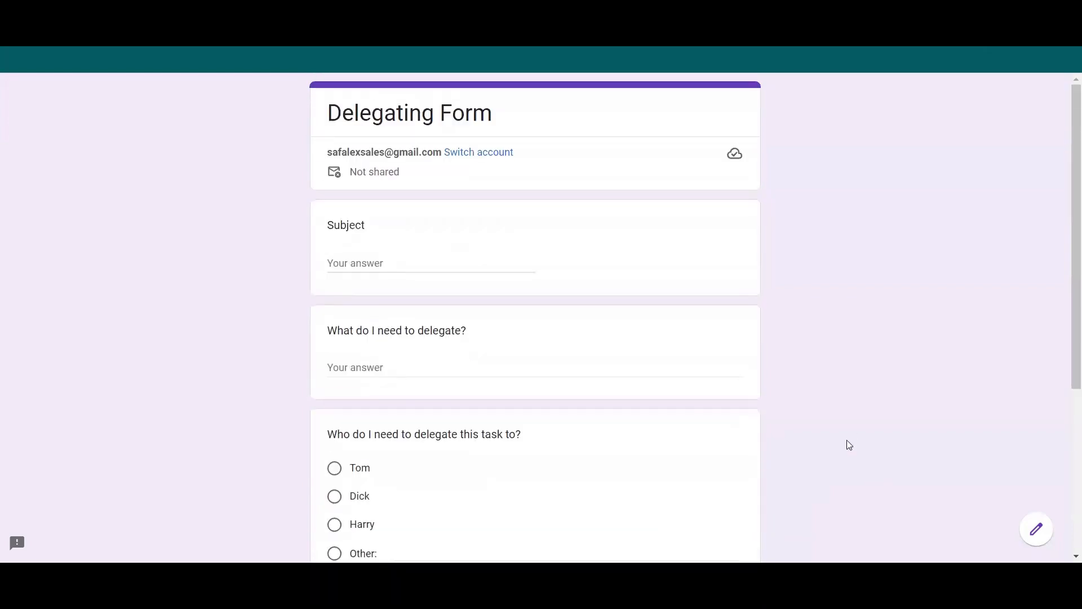
- Switch to Google Drive from the Google homepage and create a new blank Google Form
left_click(270, 57)
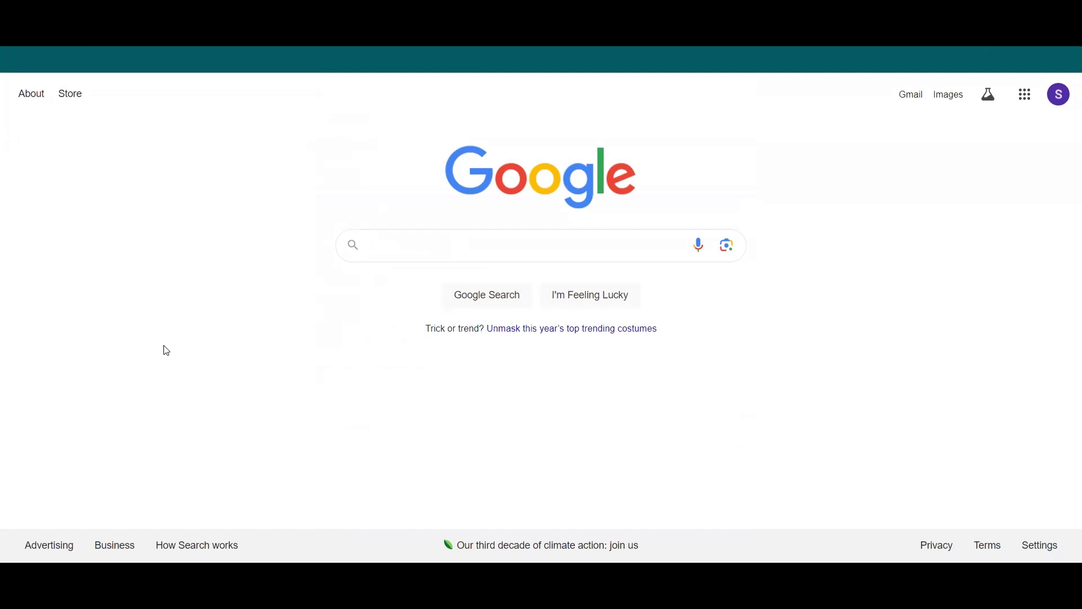
left_click(1027, 104)
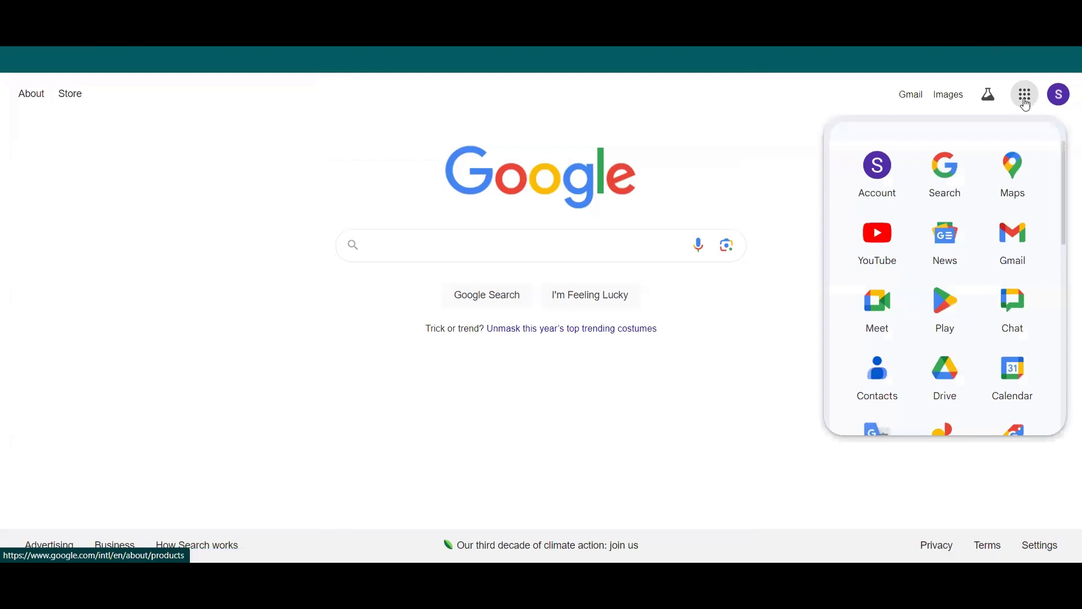
left_click(940, 367)
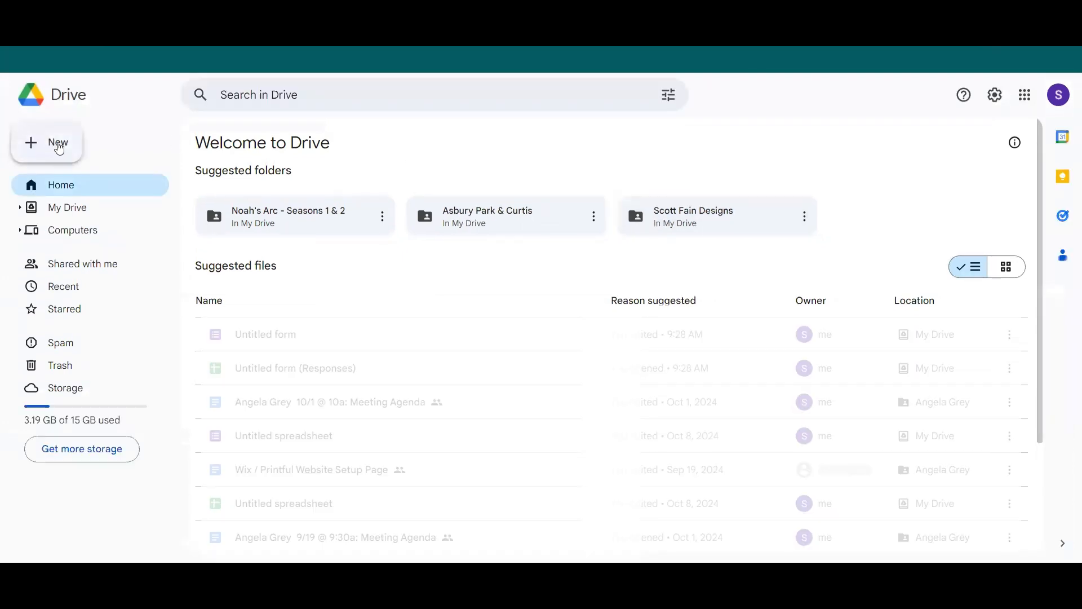
left_click(59, 148)
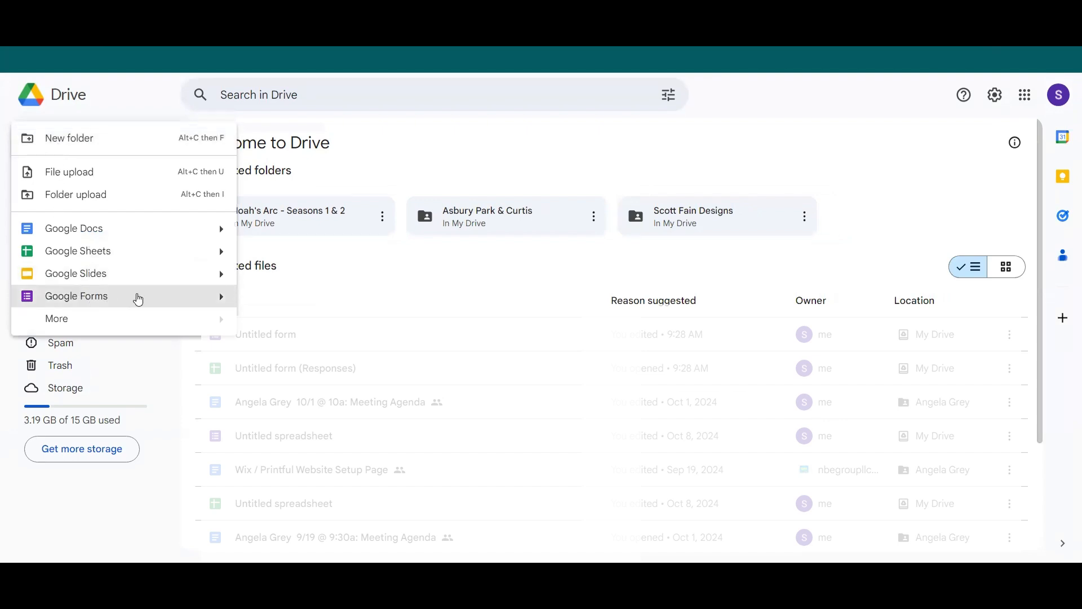
left_click(213, 304)
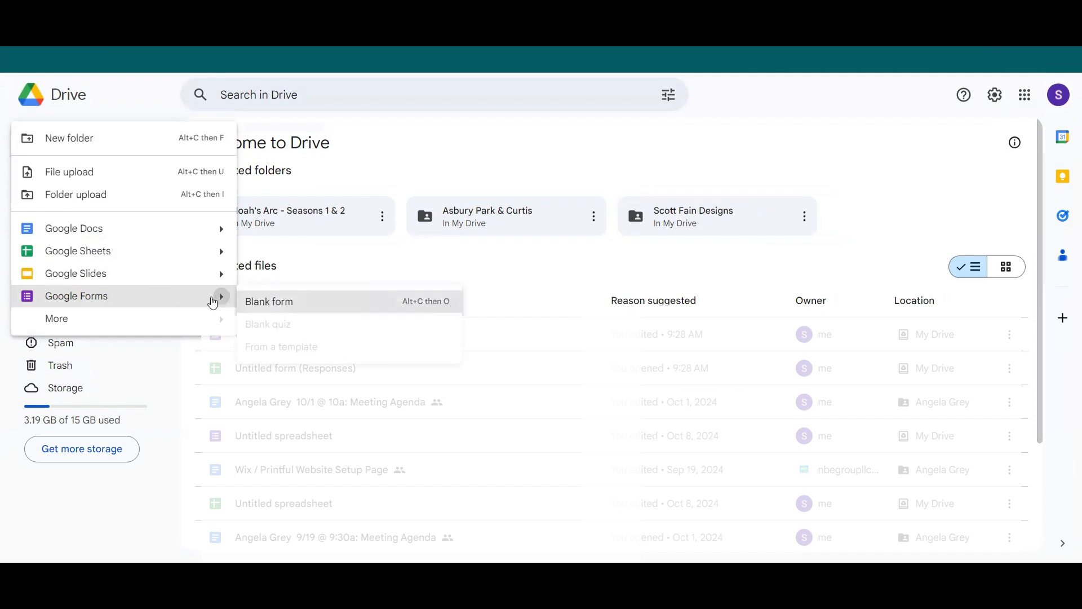
left_click(276, 304)
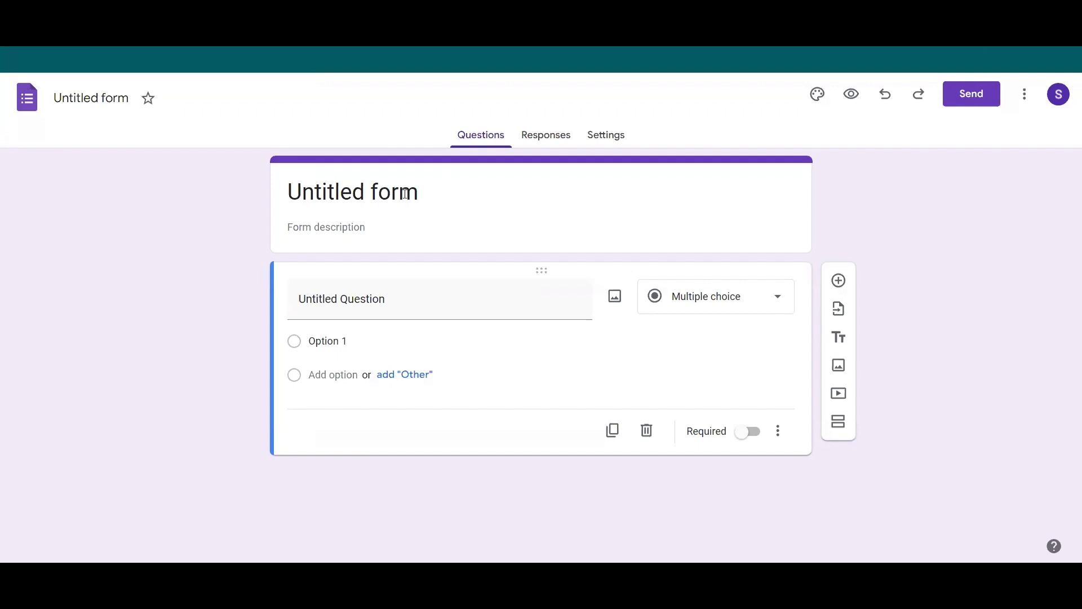
- Replace the form's heading with "Things that I need to Delegate"
left_click_drag(440, 193, 251, 181)
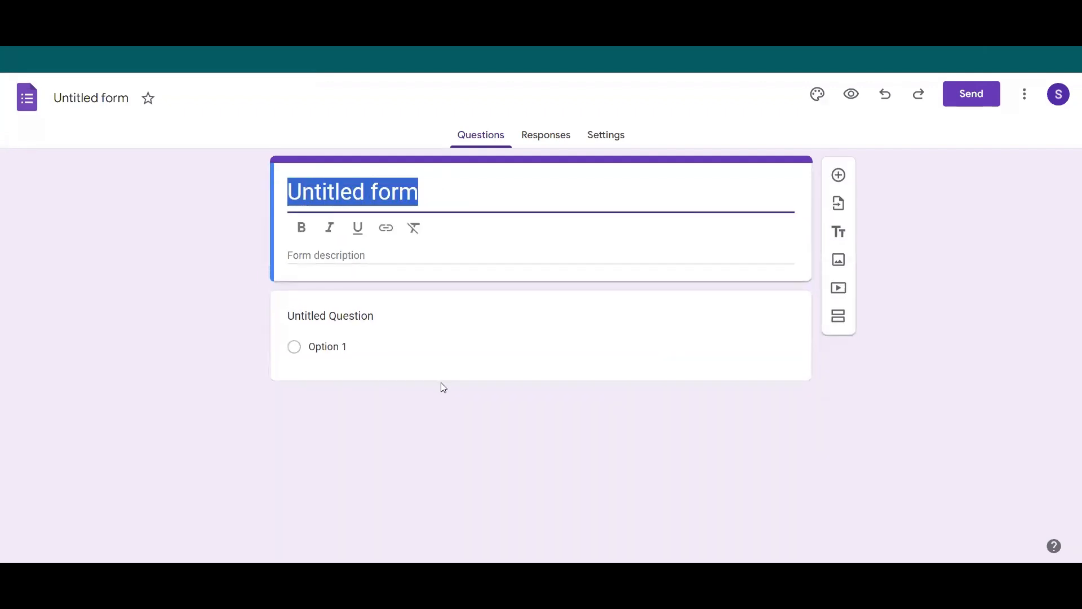
type("Thin")
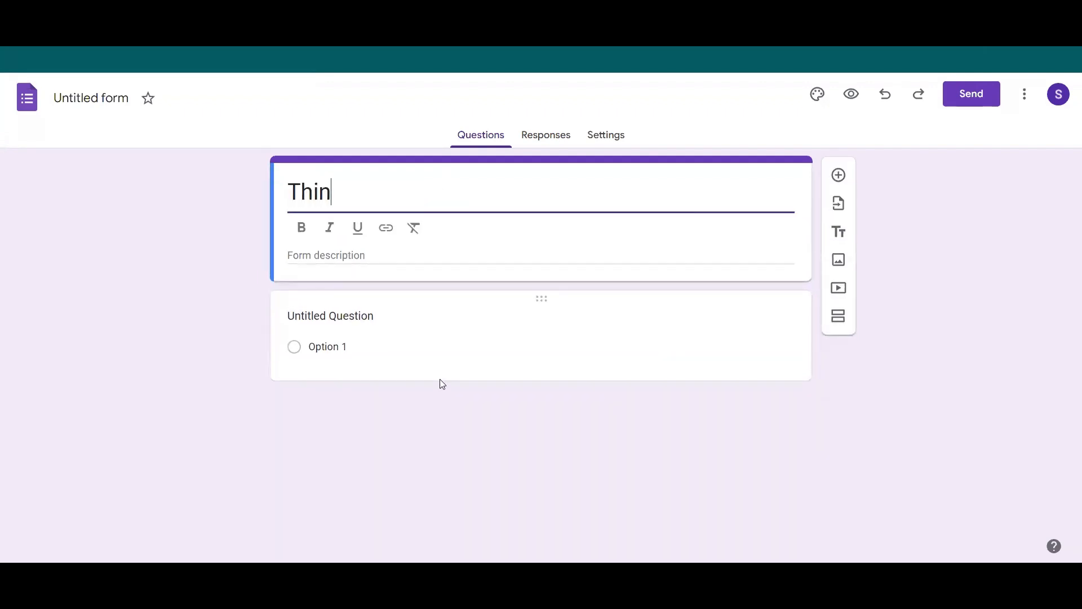
type("gs that I need")
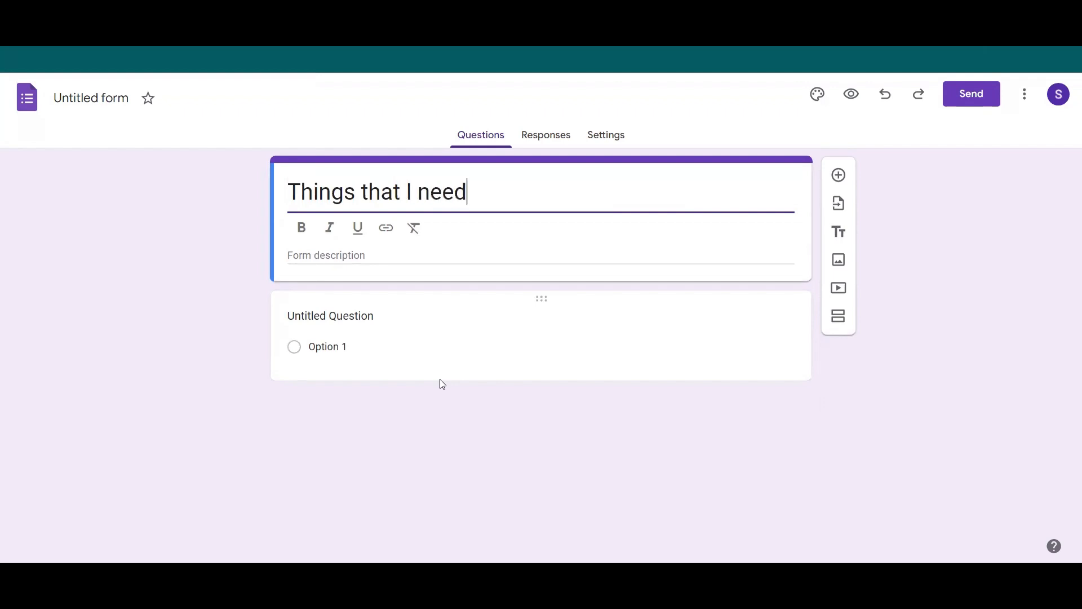
type(" to Delegate")
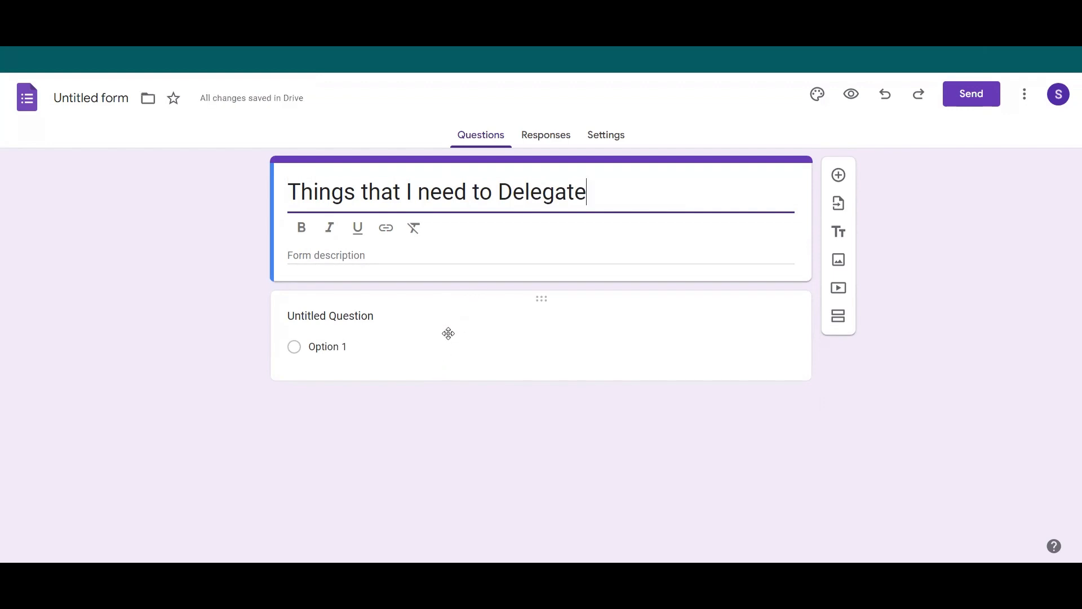
- Name the first question "Subject" and set its answer type to multiple choice
left_click(379, 317)
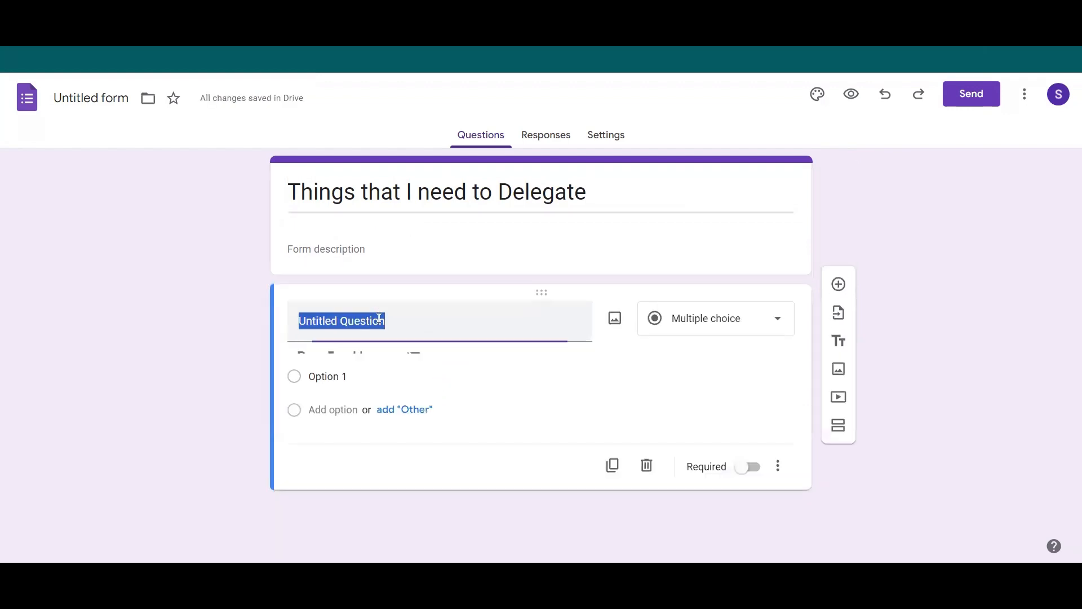
type("Subject")
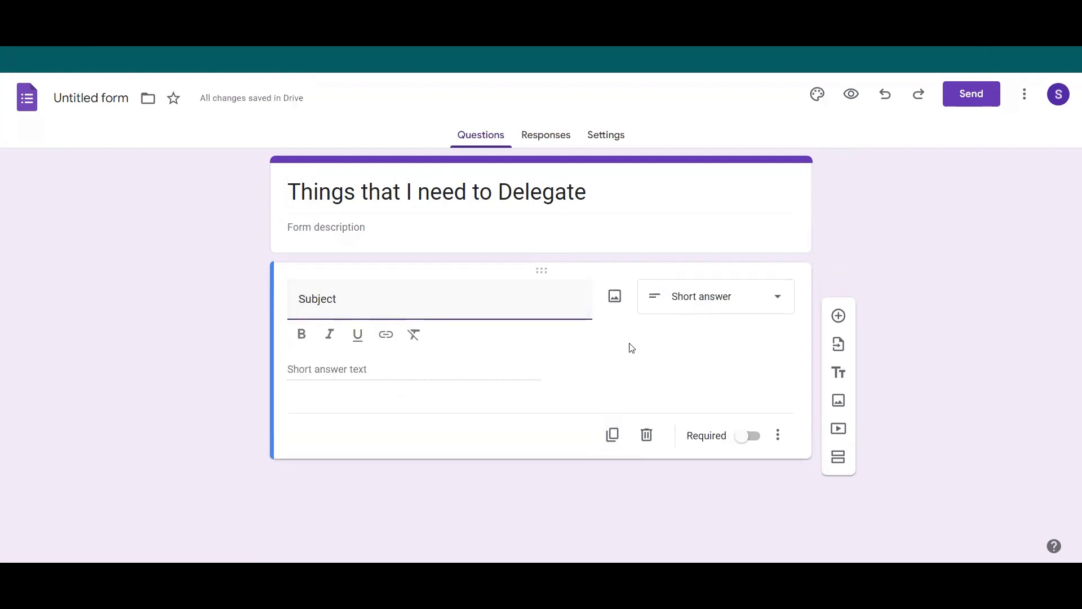
left_click(686, 307)
left_click(699, 194)
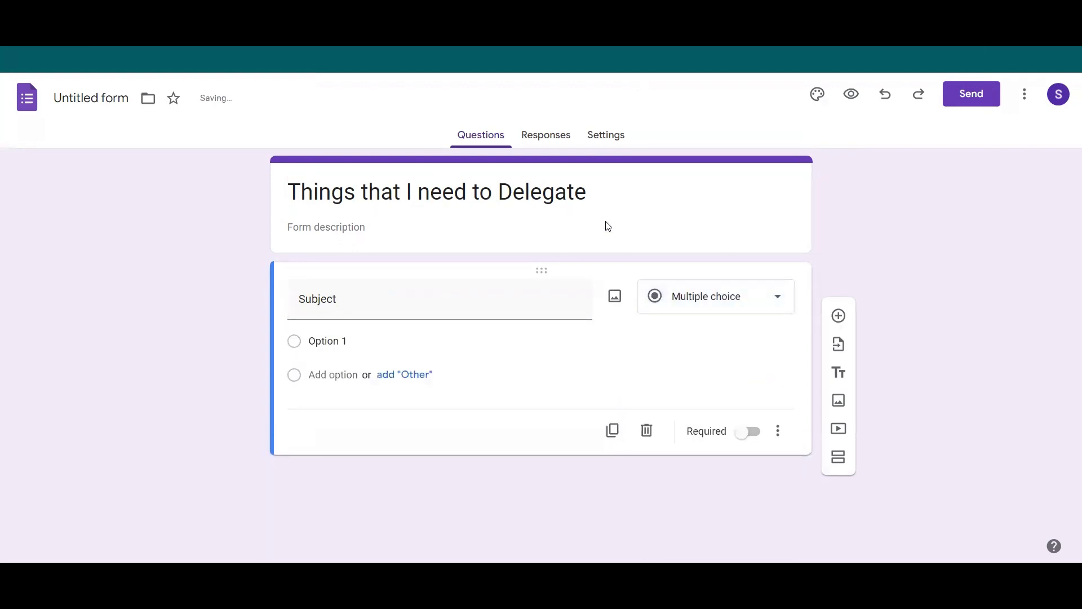
- Give the Subject question the choices Family, Work and Fun, plus an "Other" option
left_click(405, 340)
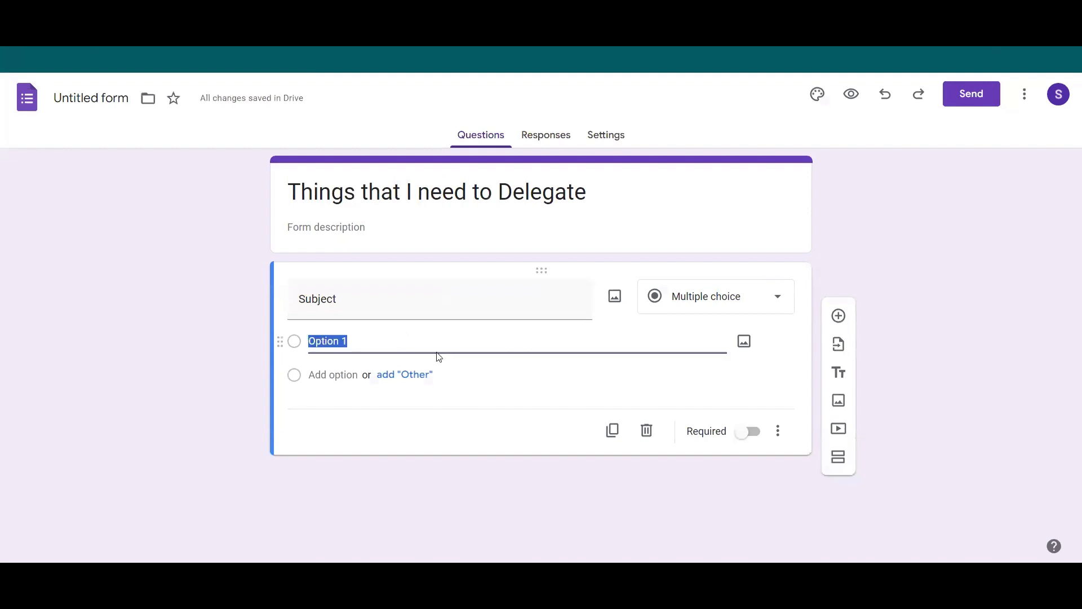
type("Family")
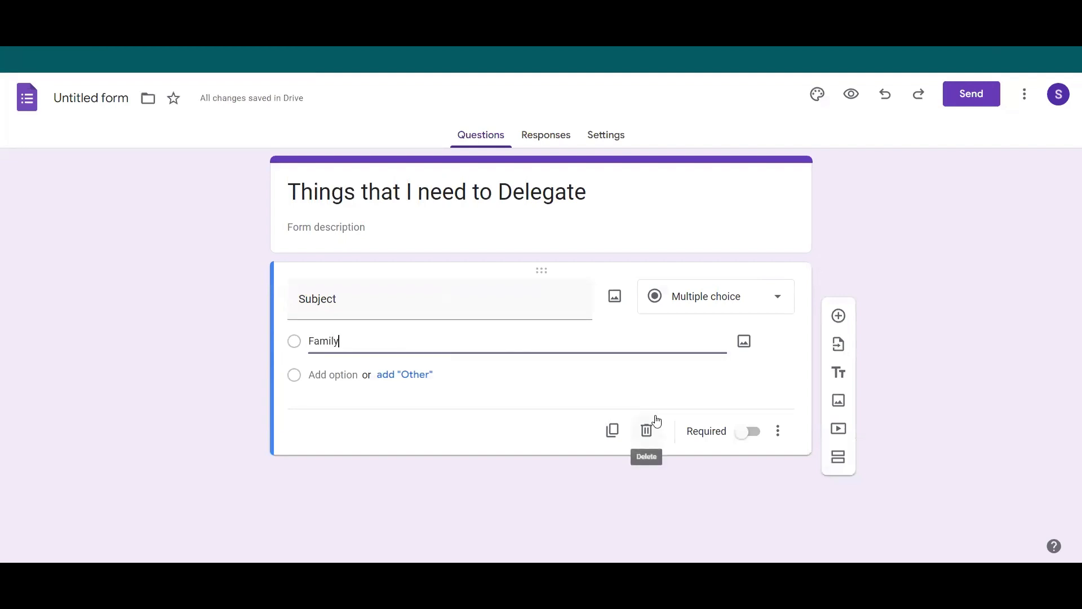
key("Return")
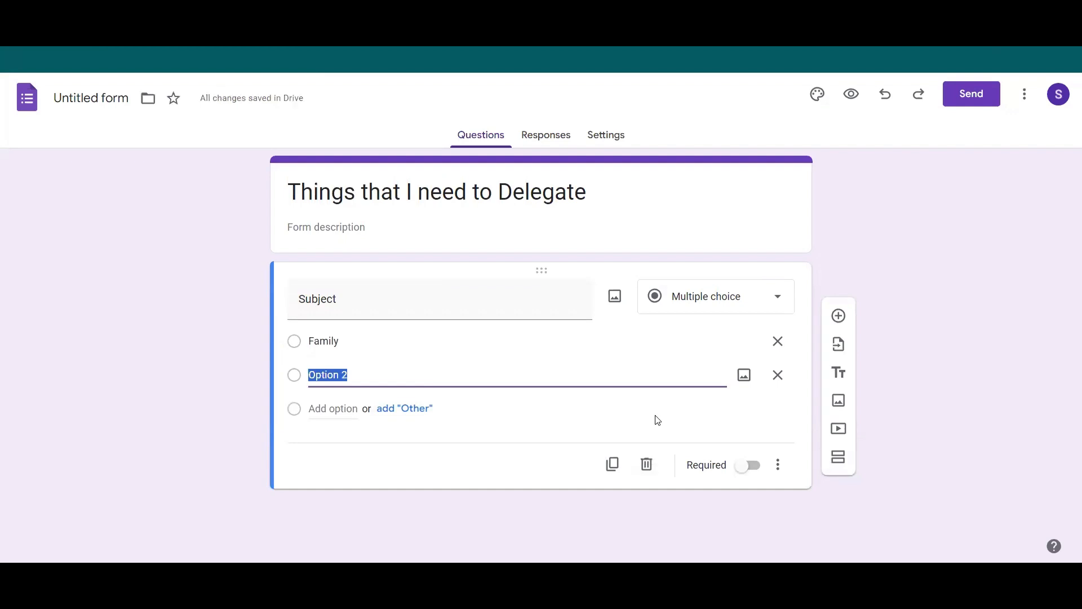
type("Work")
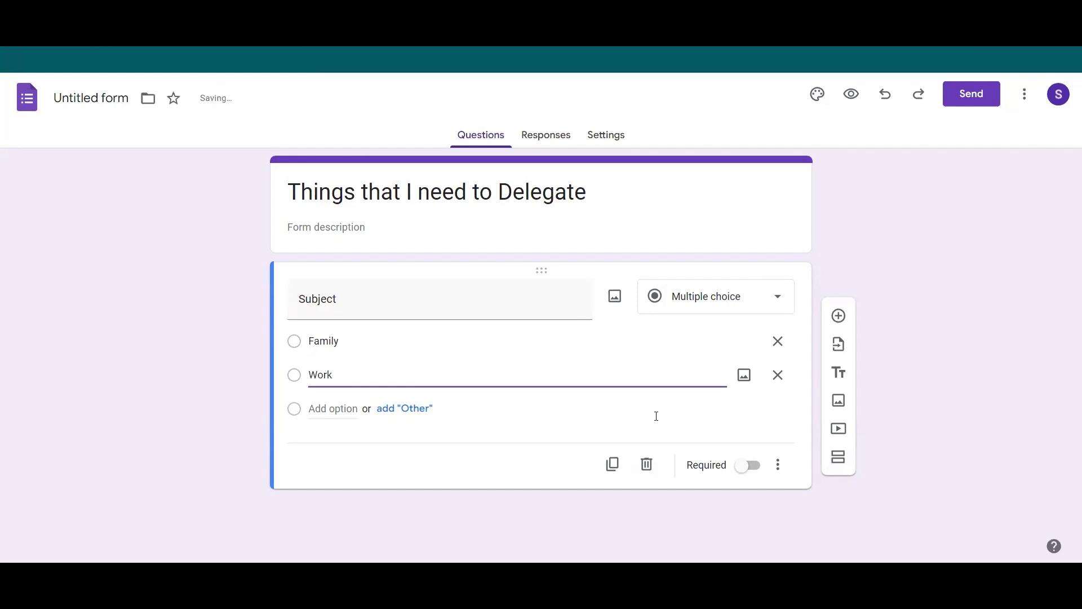
key("Return")
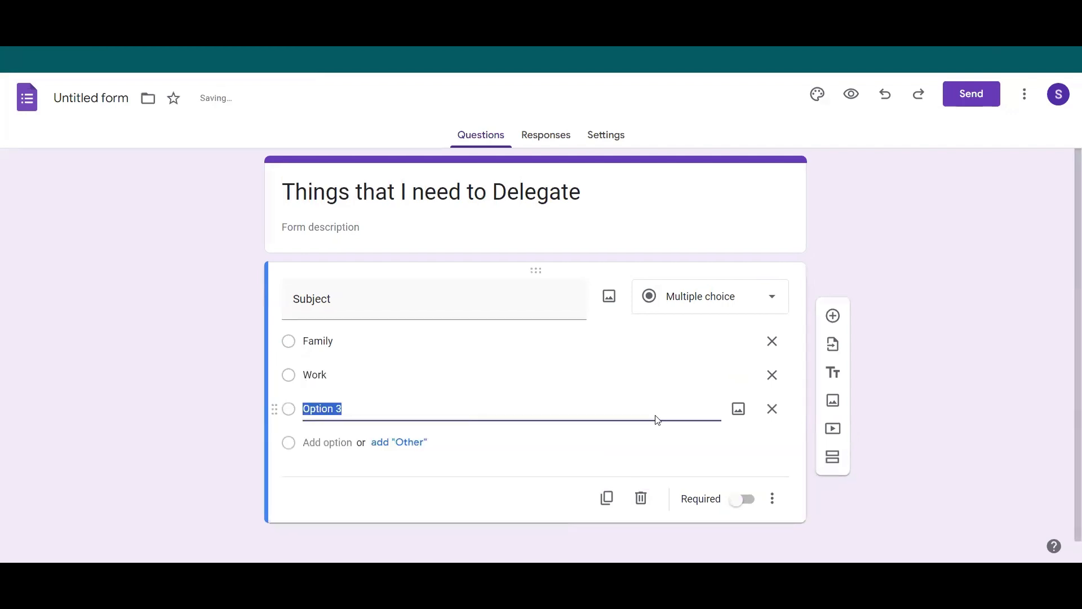
type("Fun")
key("Return")
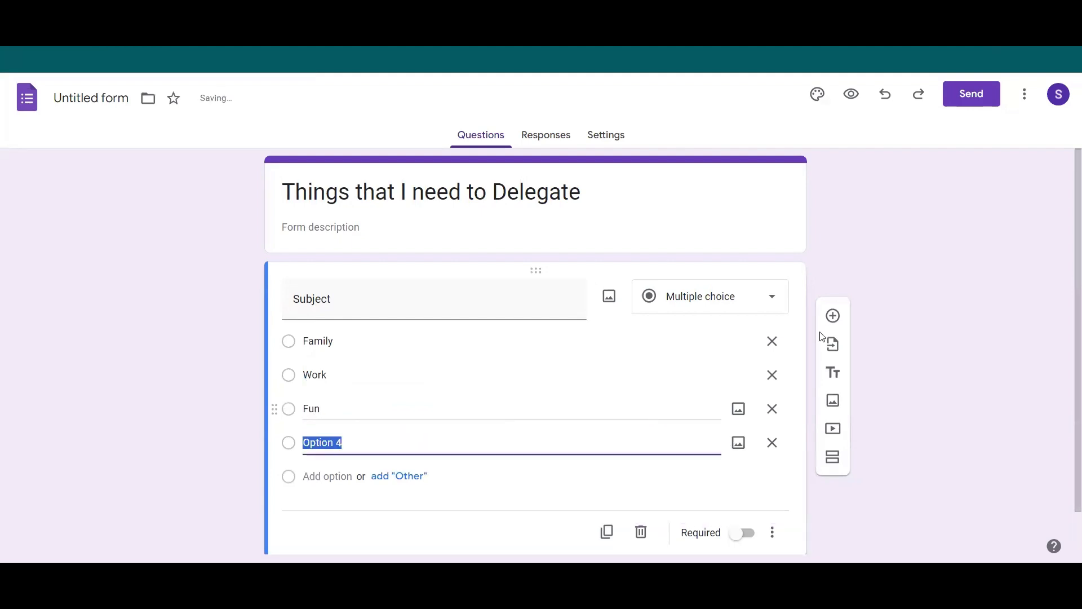
left_click(769, 446)
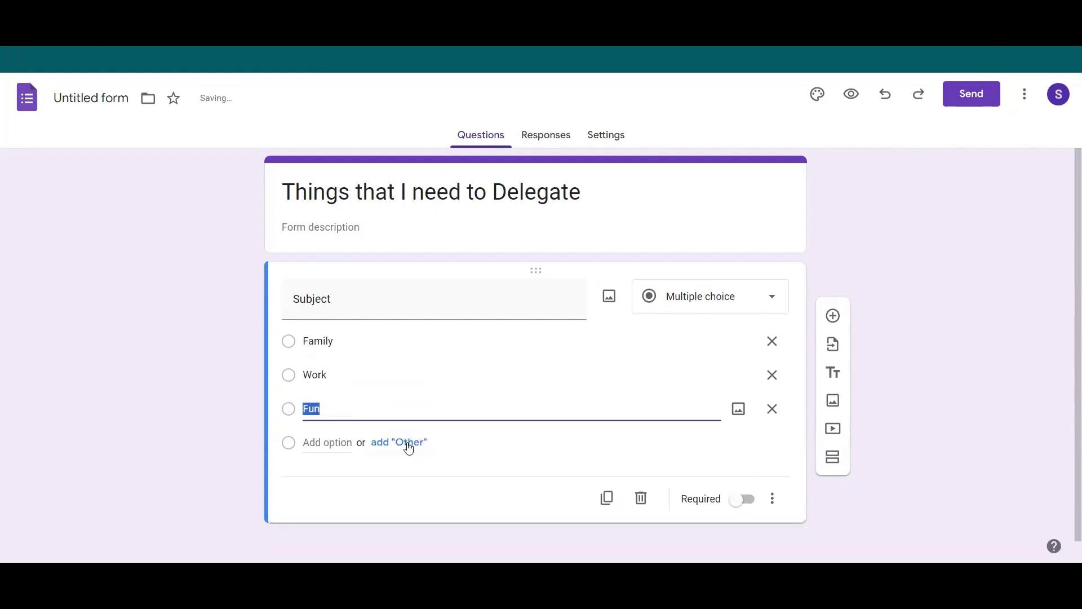
left_click(408, 445)
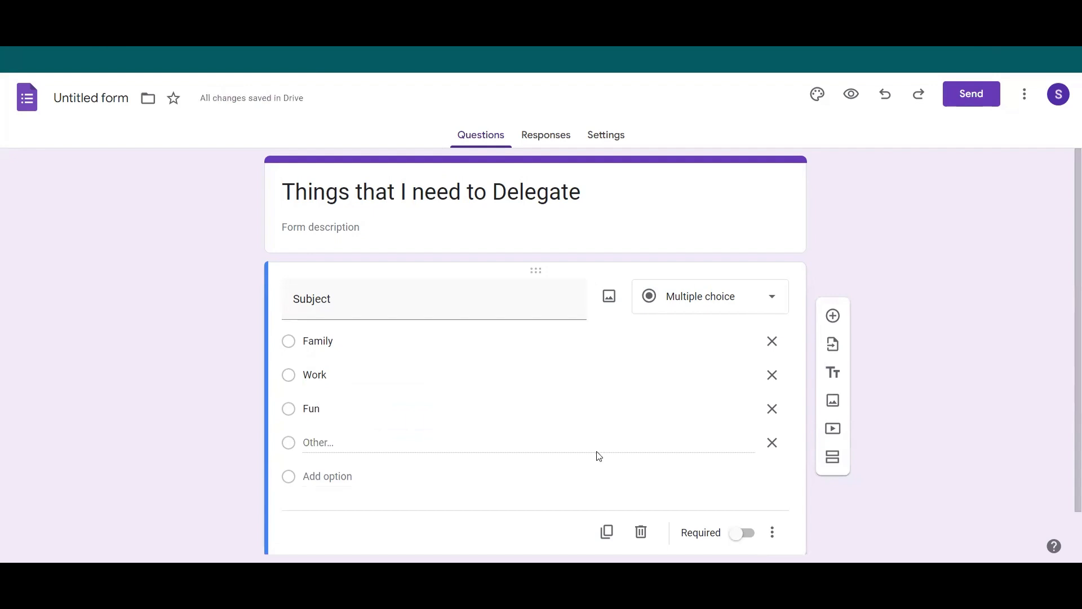
- Add a second question, "What do I need to delegate?", with the paragraph answer type
scroll(599, 455, "down", 1)
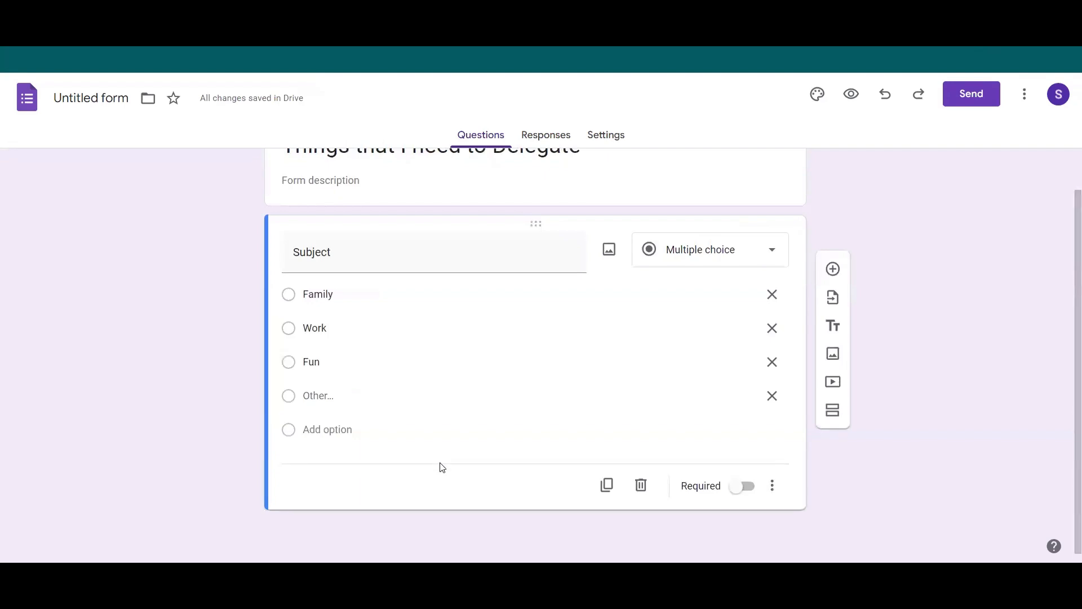
left_click(833, 268)
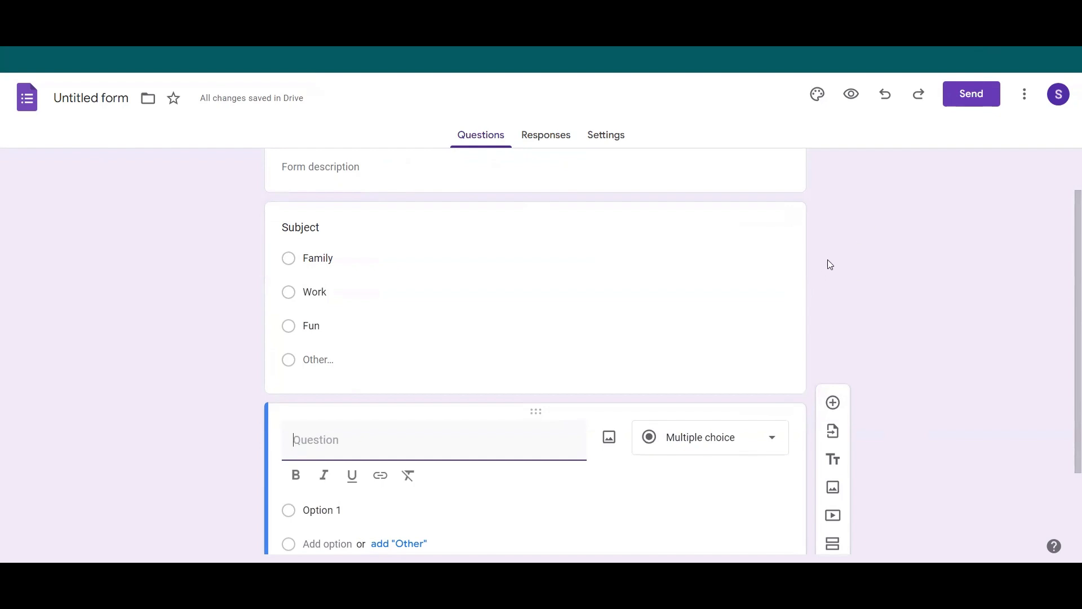
scroll(827, 259, "down", 1)
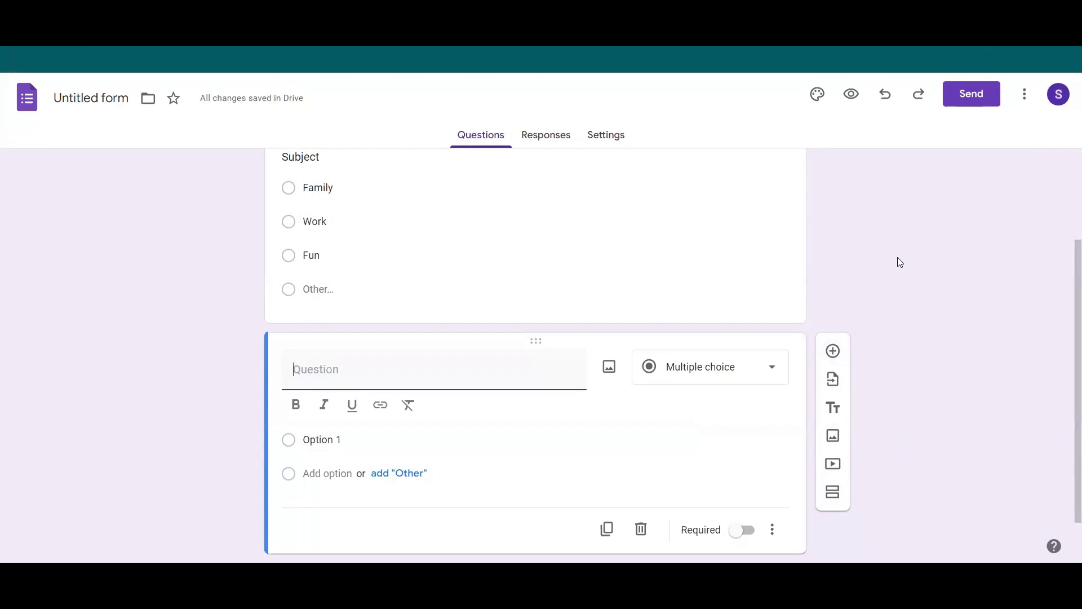
type("What do I need to delegate?")
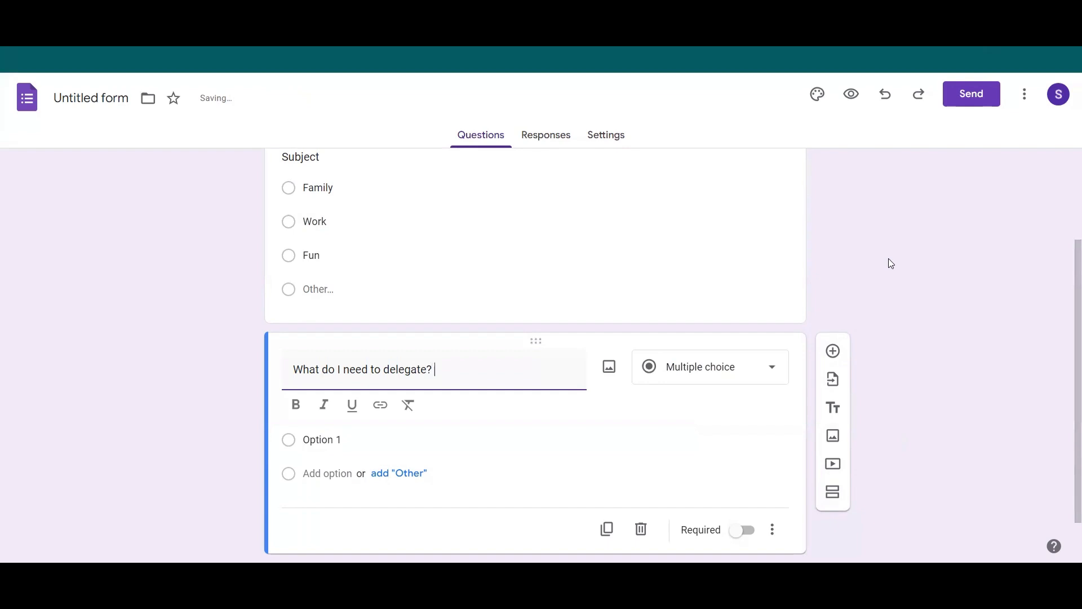
left_click(741, 378)
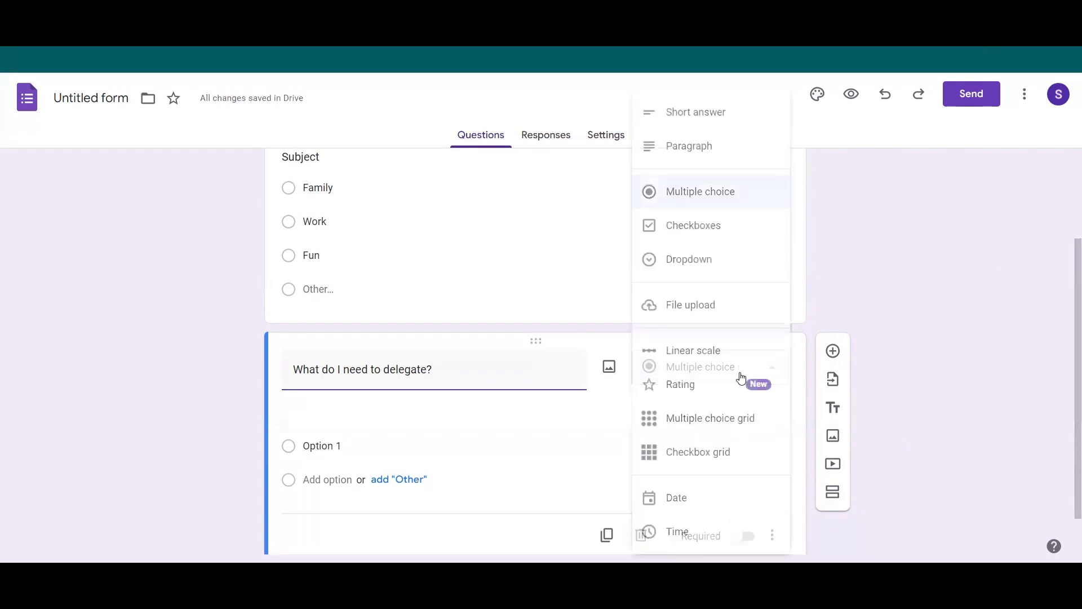
left_click(687, 148)
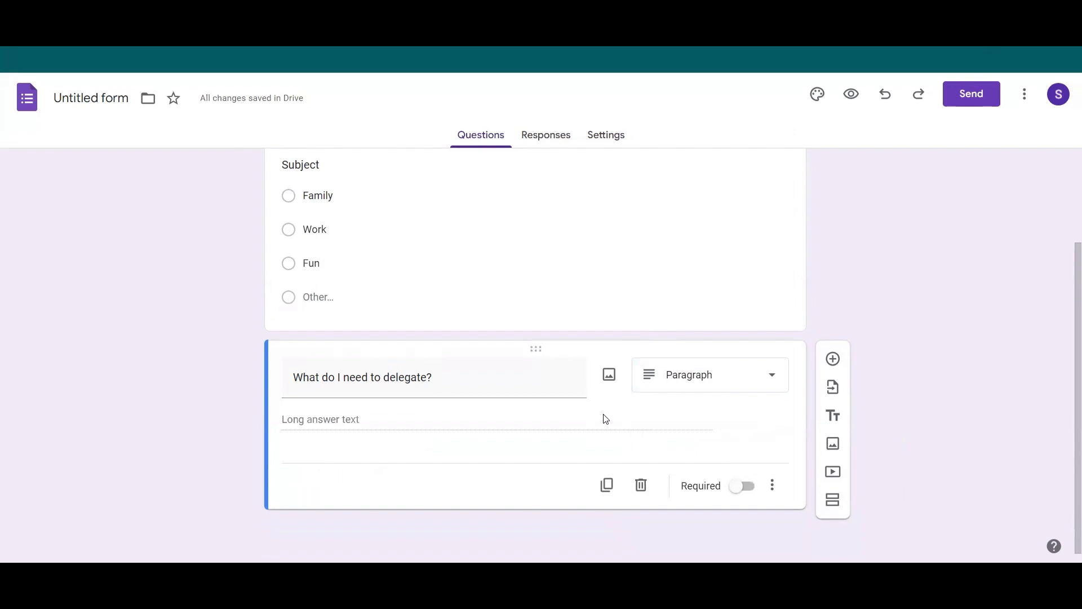
- Add a third question titled "When does this task need to be completed?"
left_click(833, 358)
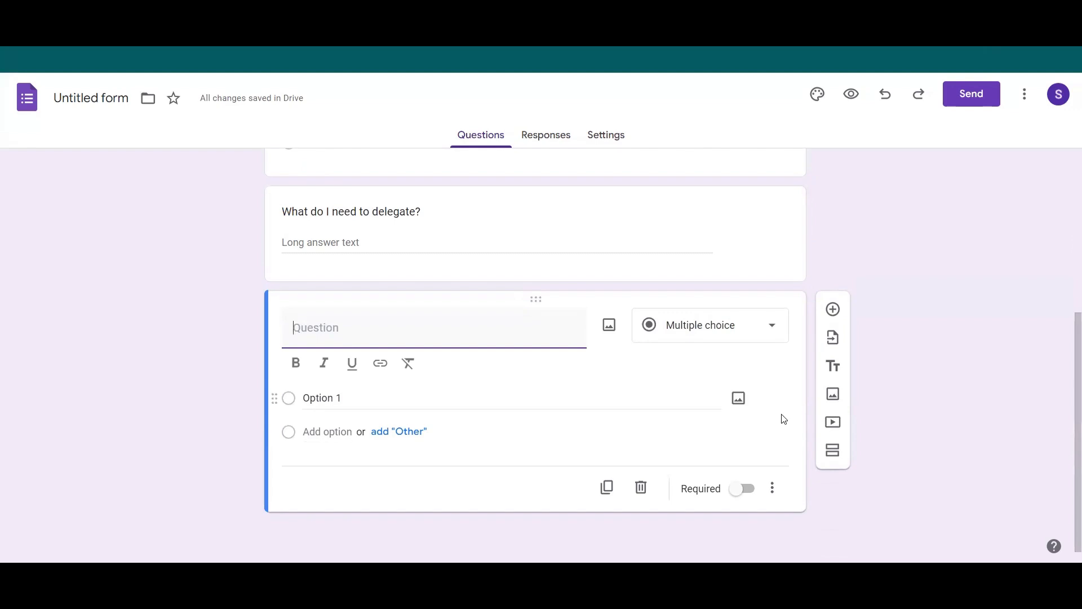
type("When ")
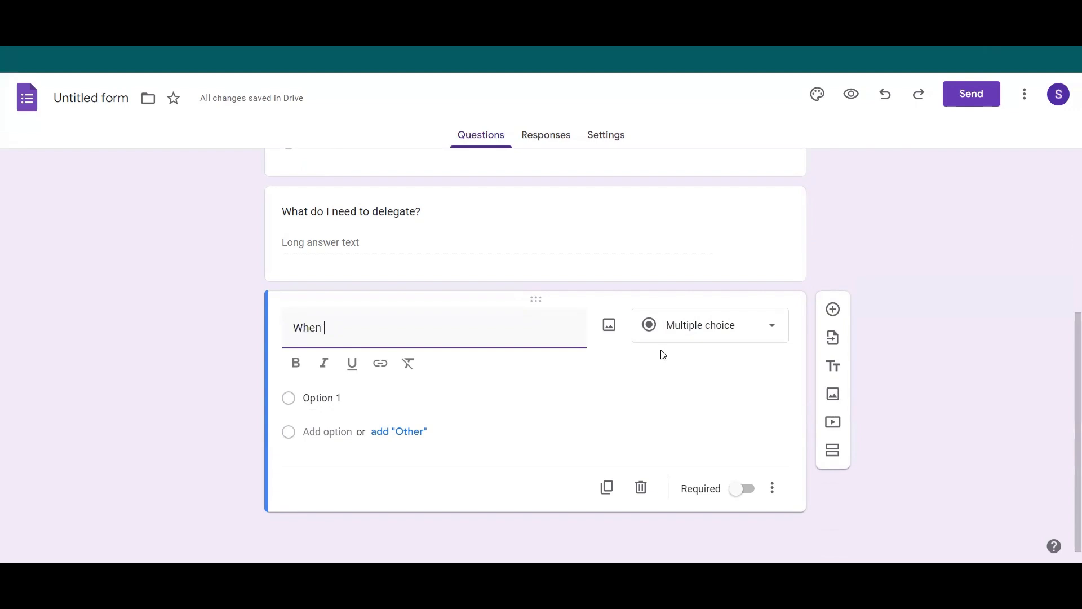
type("does this task need to be conpleted?")
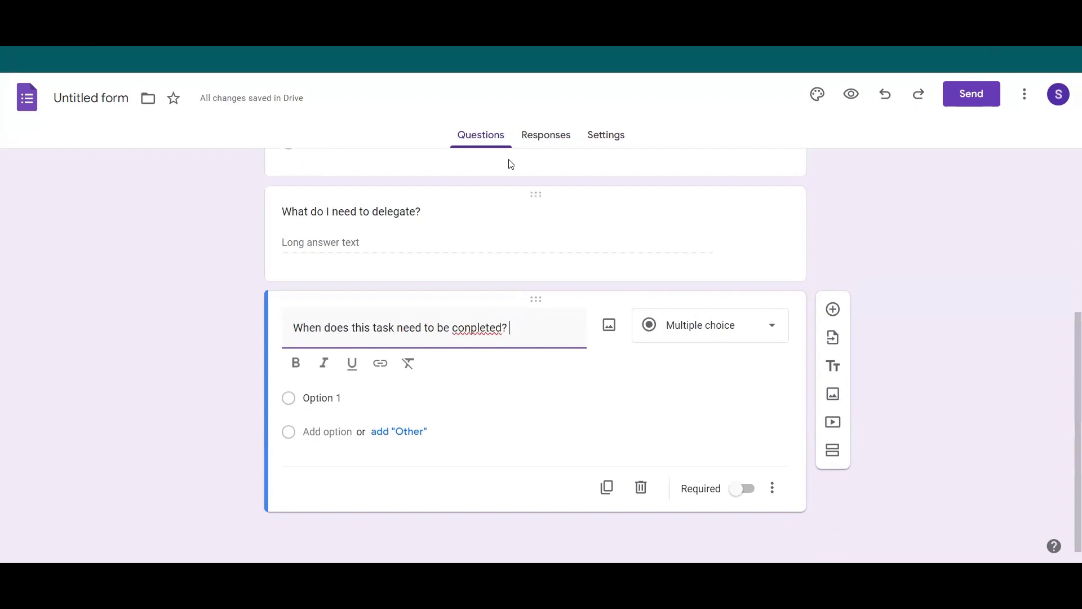
left_click_drag(465, 328, 470, 328)
type("m")
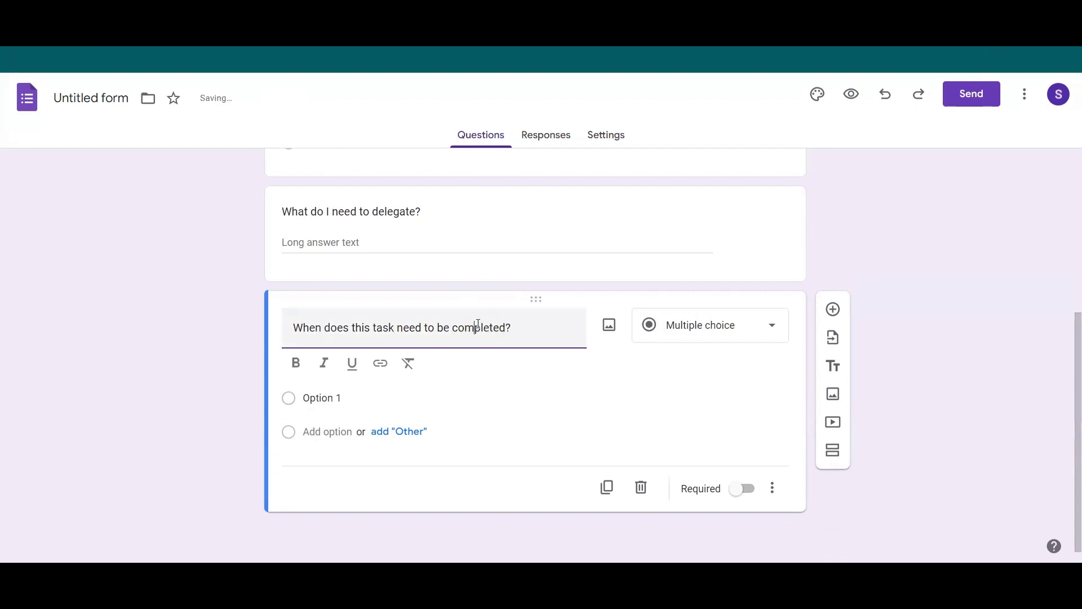
left_click(537, 342)
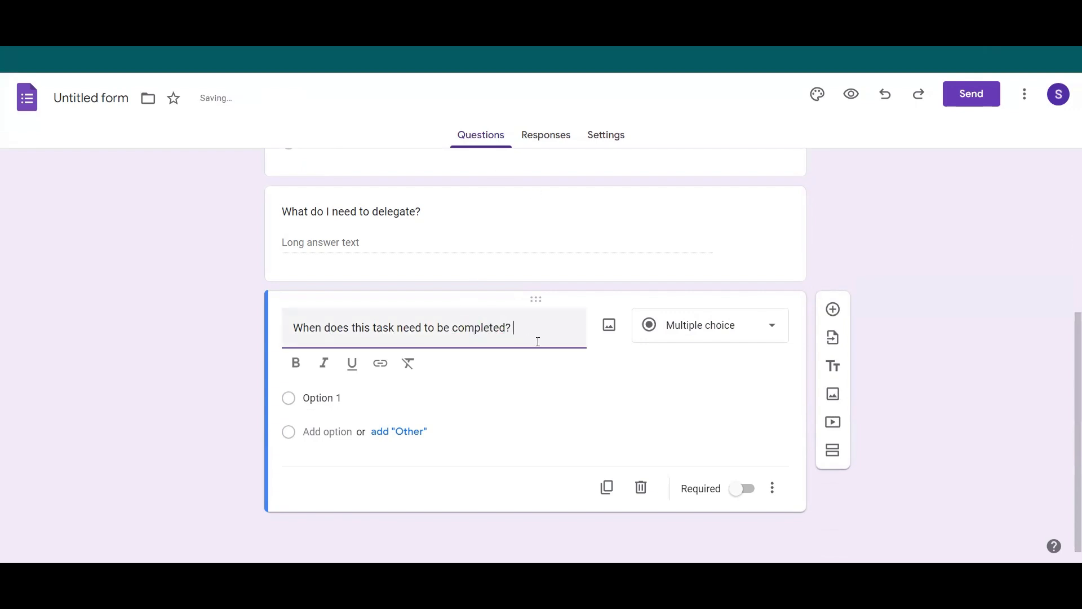
- Try the date and short answer types on the completion-time question and return it to multiple choice
left_click(729, 333)
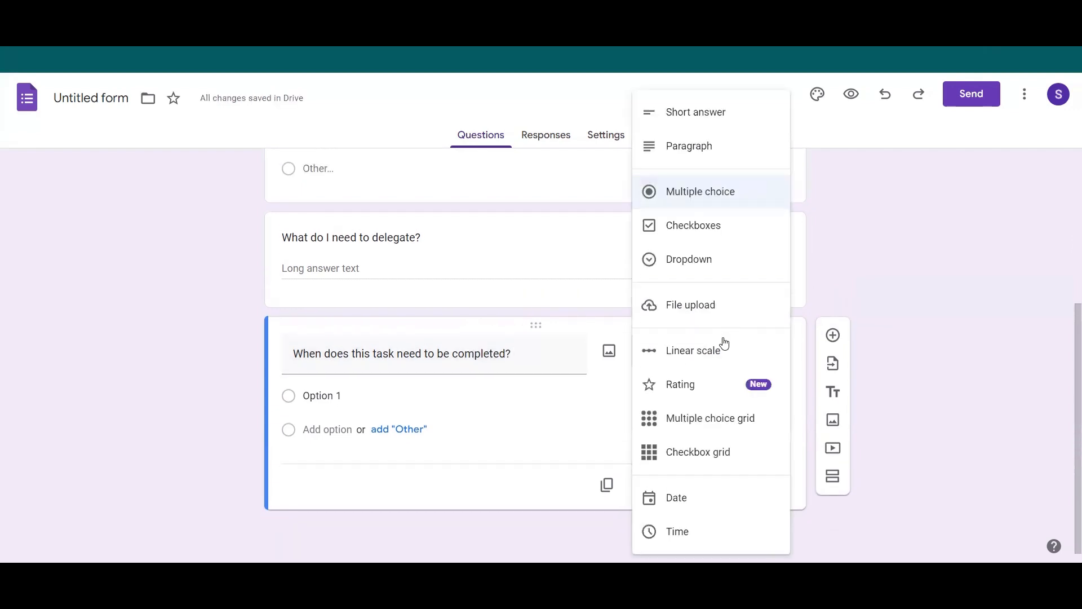
left_click(685, 501)
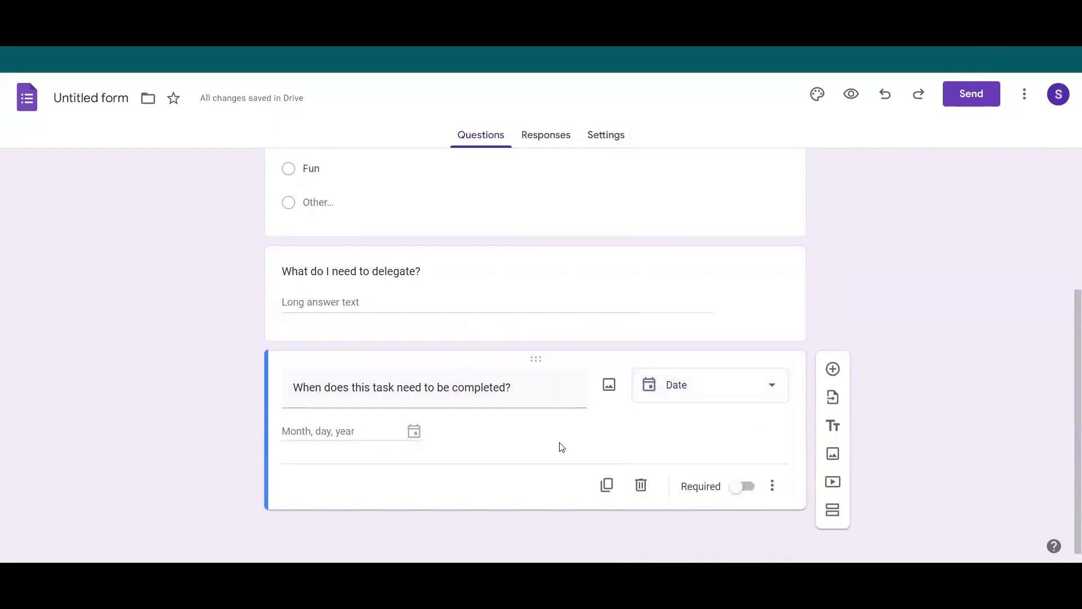
left_click(704, 396)
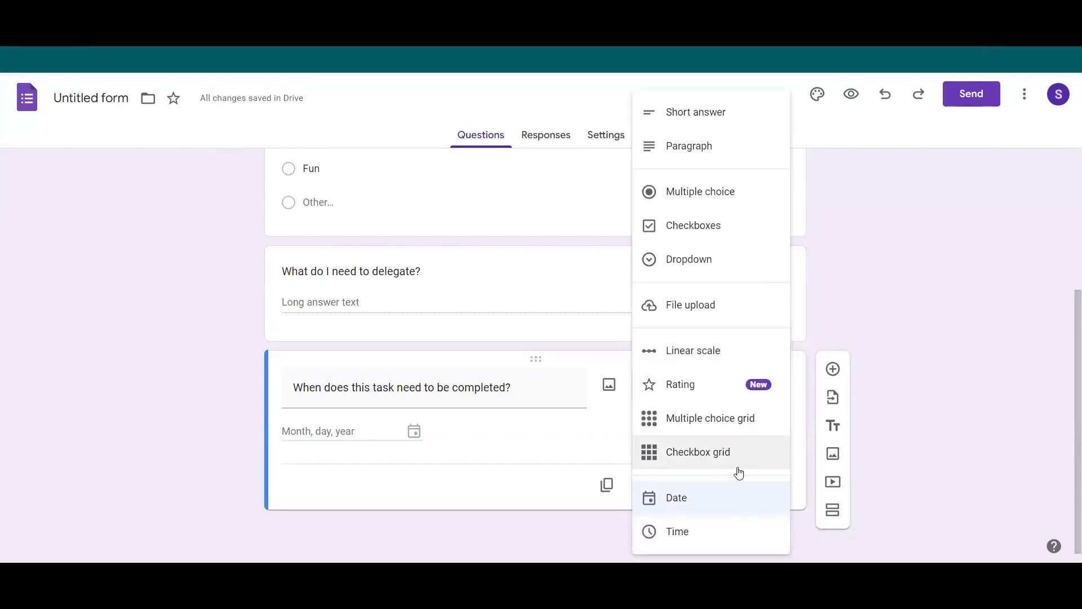
left_click(704, 115)
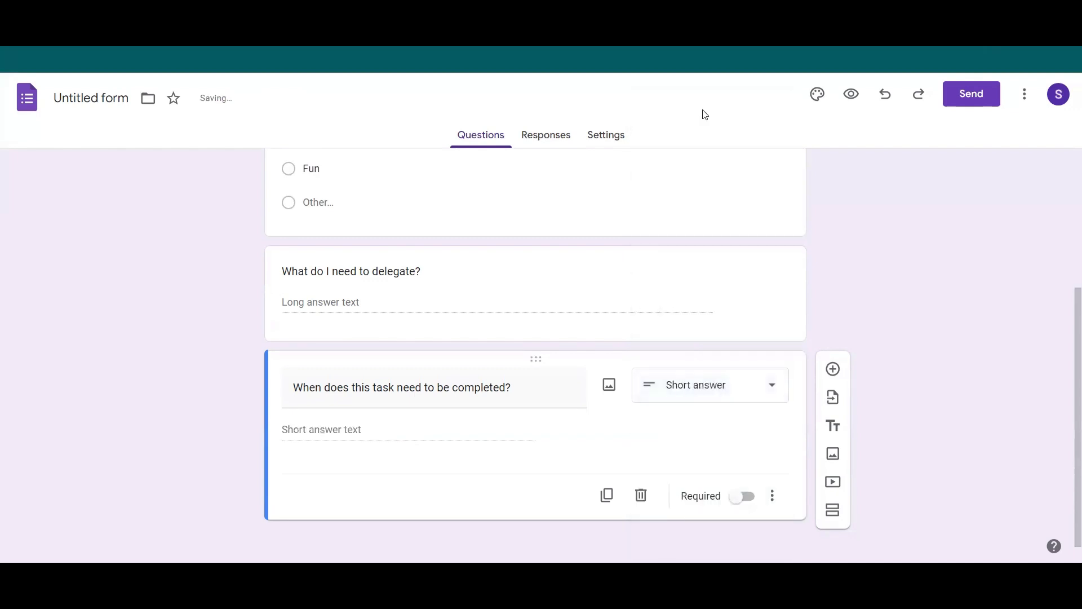
left_click(678, 392)
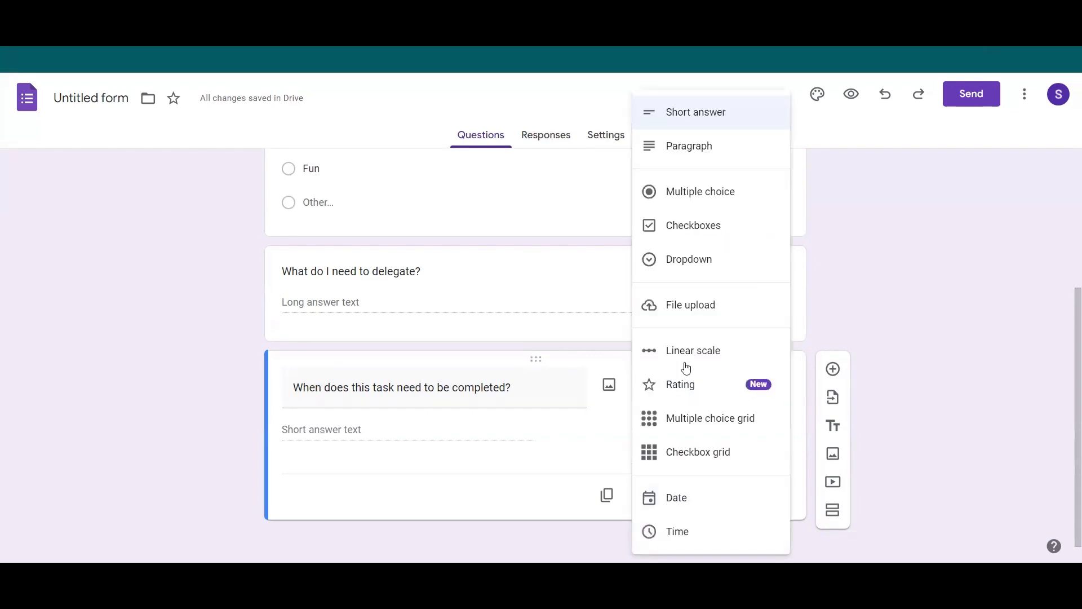
left_click(681, 195)
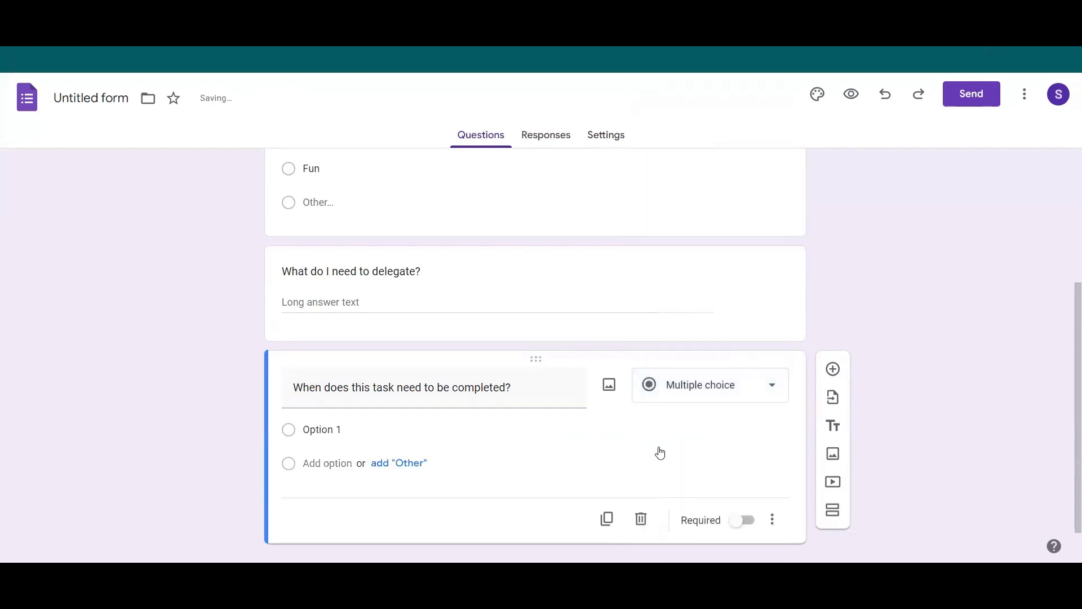
- Give the completion-time question the choices "Within 24 hours" and "By end of the week", plus an "Other" option
left_click(354, 429)
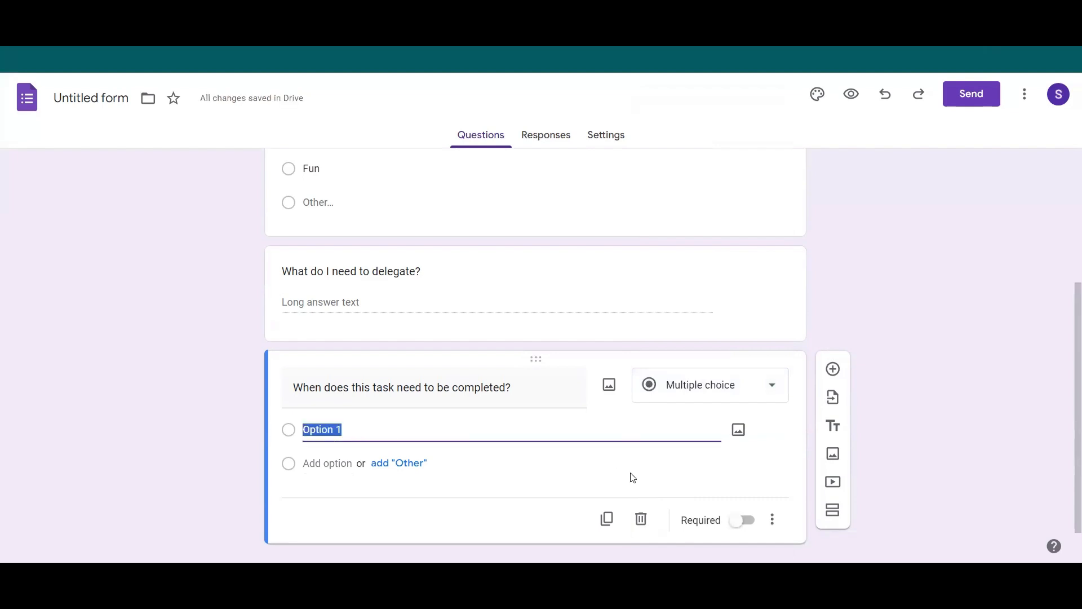
type("Within 24 hours")
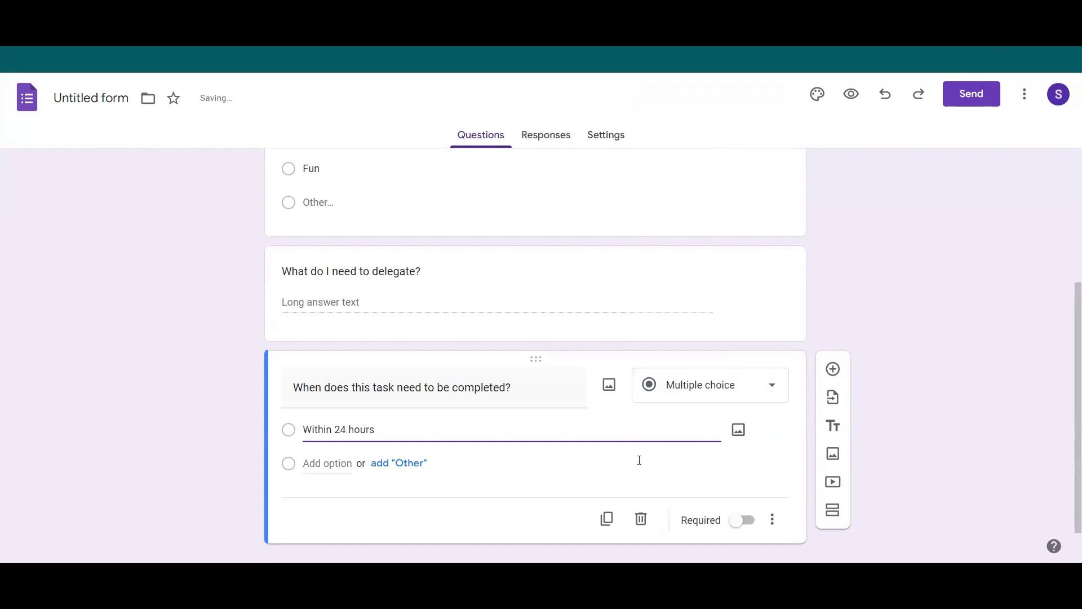
key("Return")
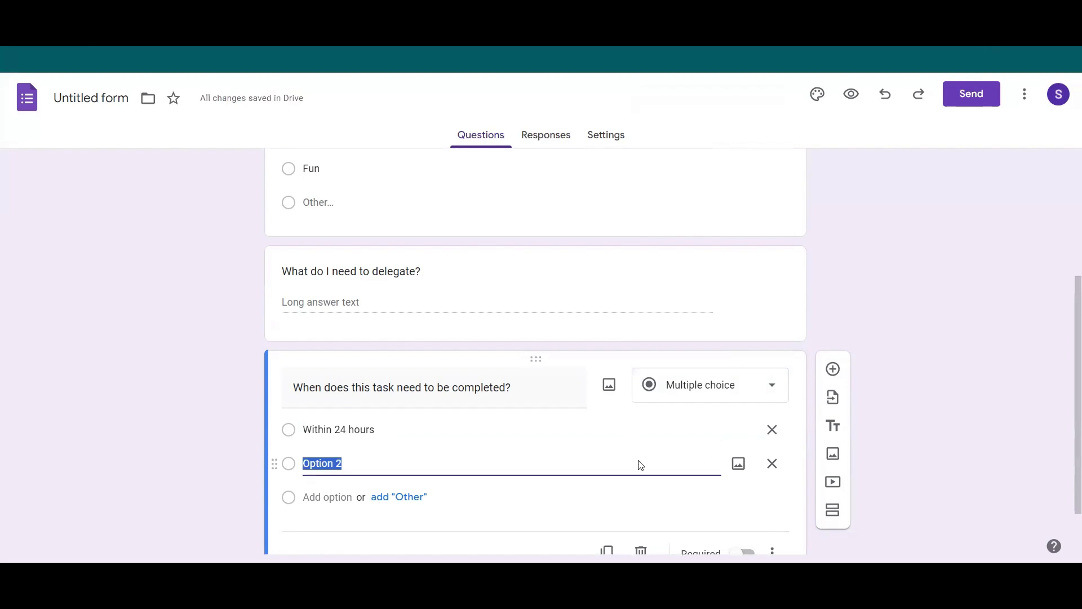
type("By")
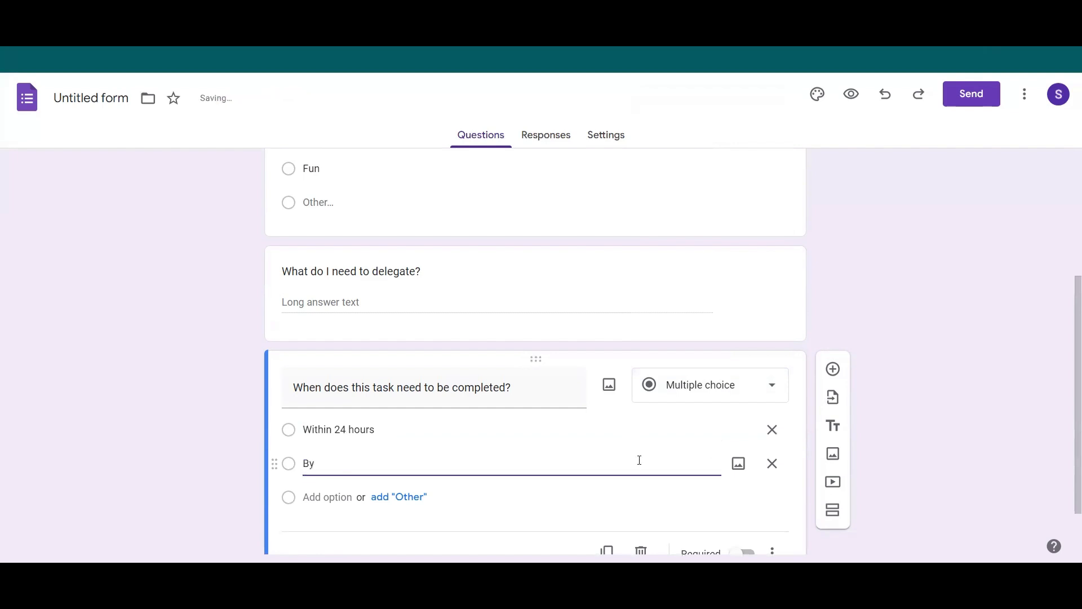
type(" end of the week")
left_click(399, 496)
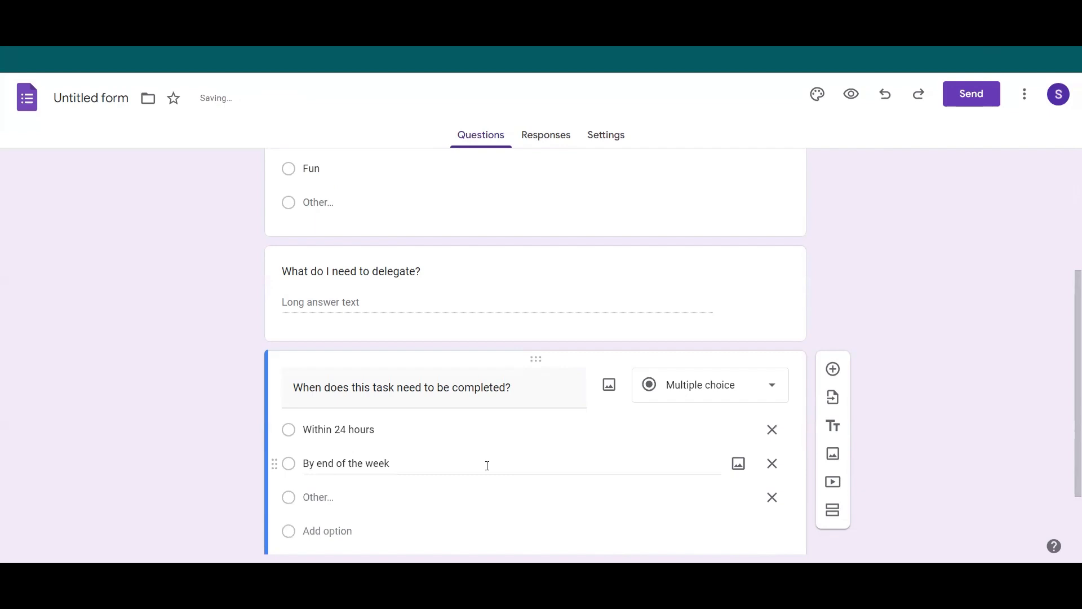
- Add a fourth question, "Who do I need to delegate this task to?", with the multiple choice answer type
scroll(520, 483, "down", 2)
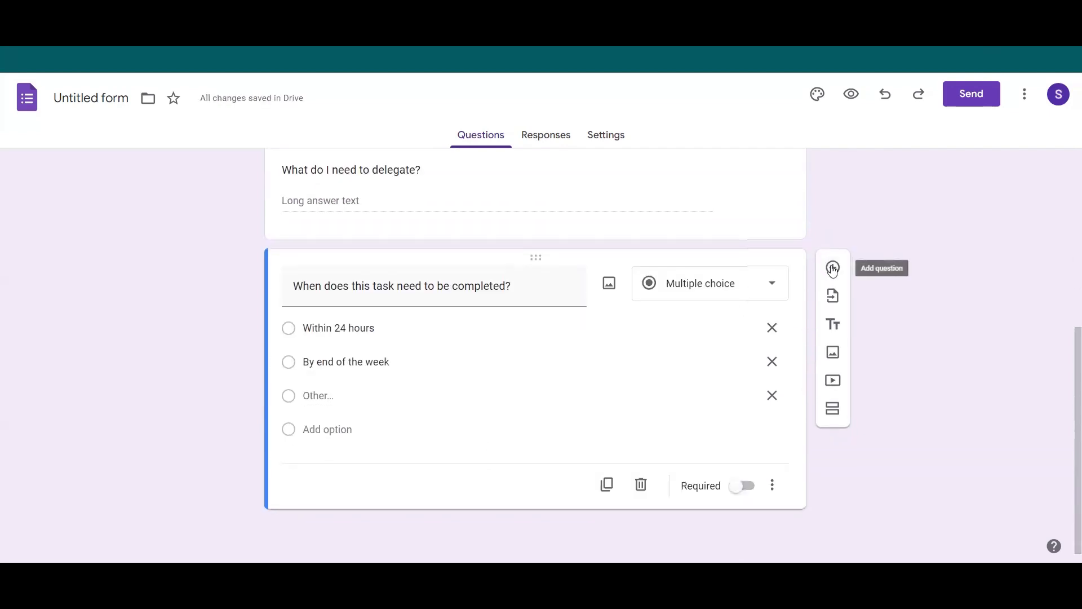
left_click(833, 268)
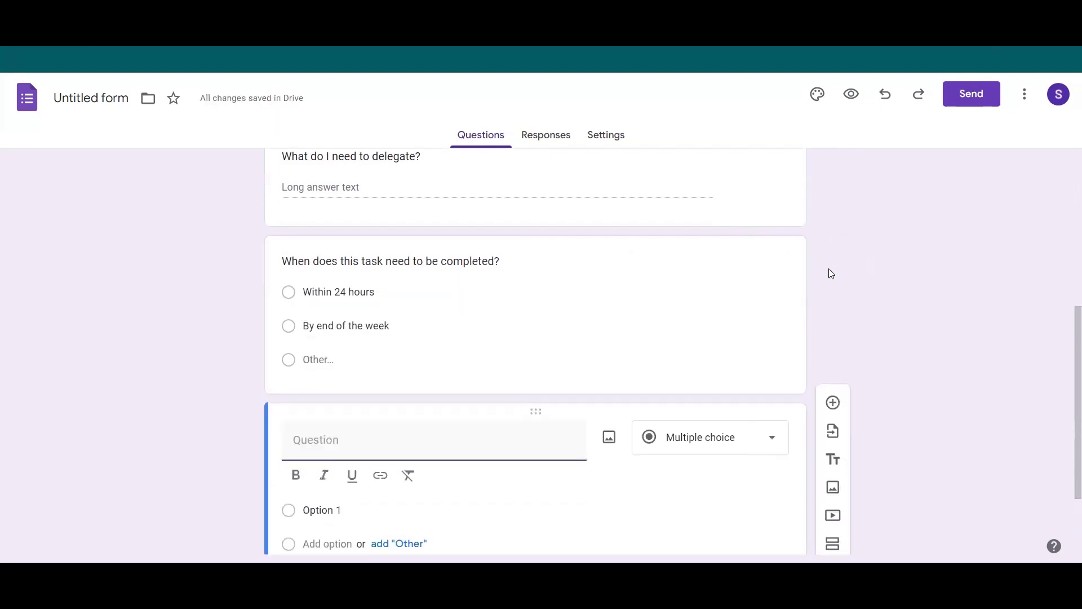
type("Who dod I need to de")
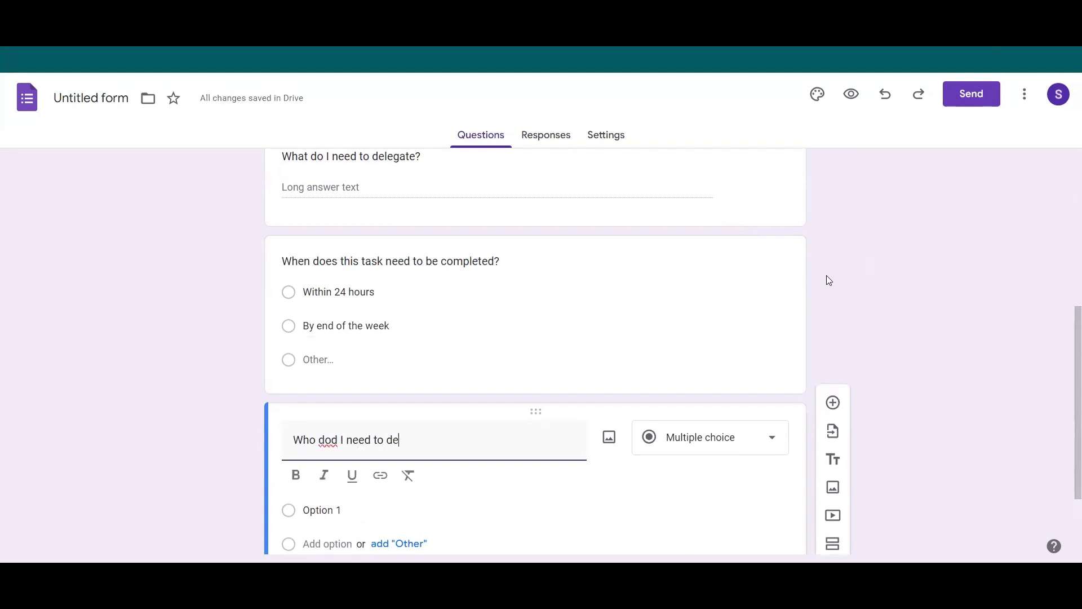
type("legate this task to?")
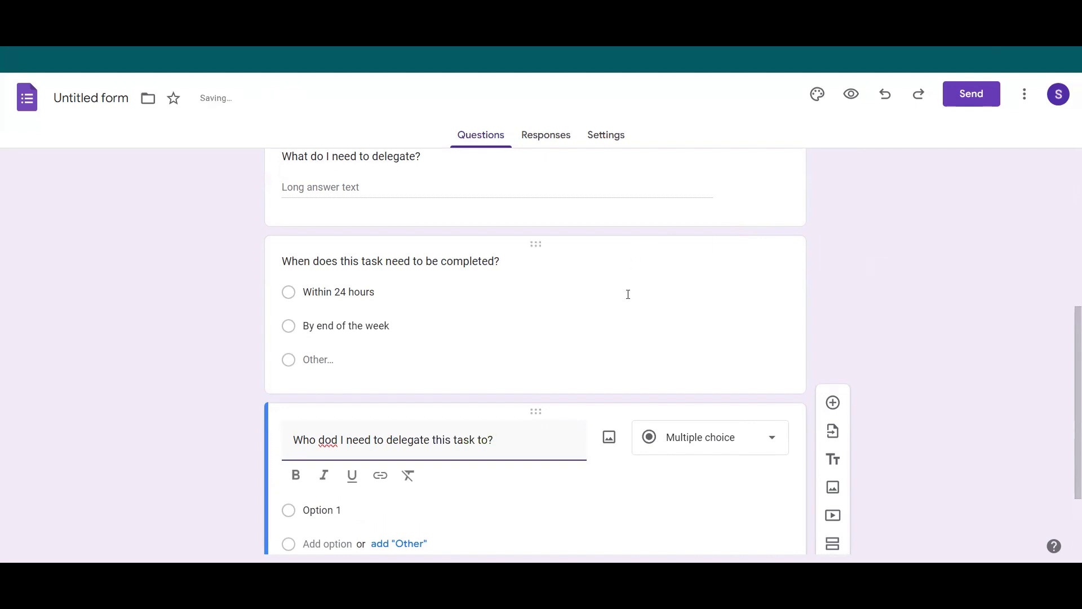
left_click(333, 440)
key("Delete")
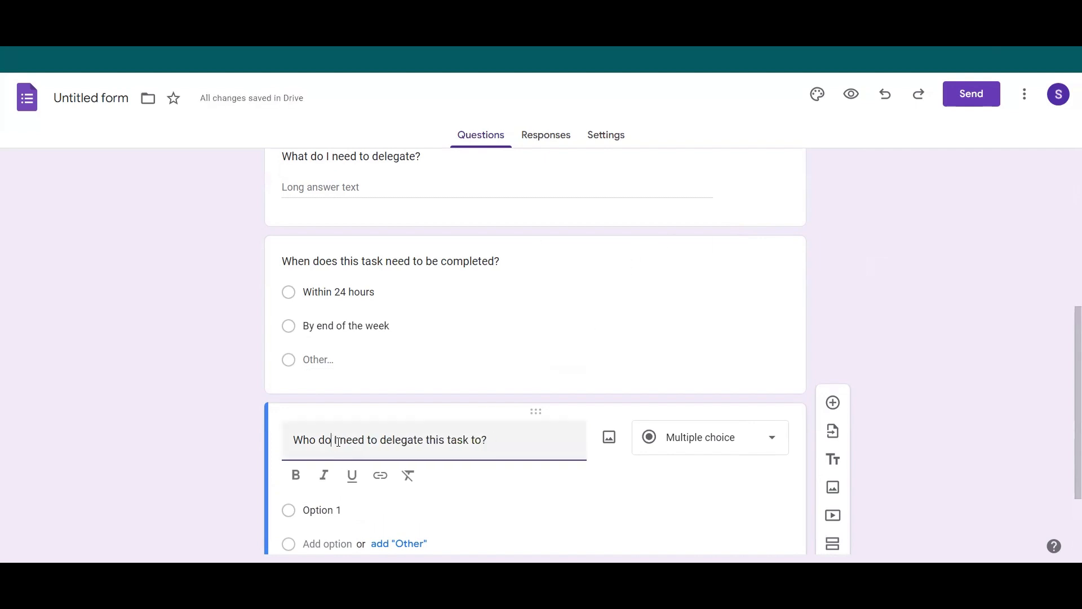
left_click(598, 477)
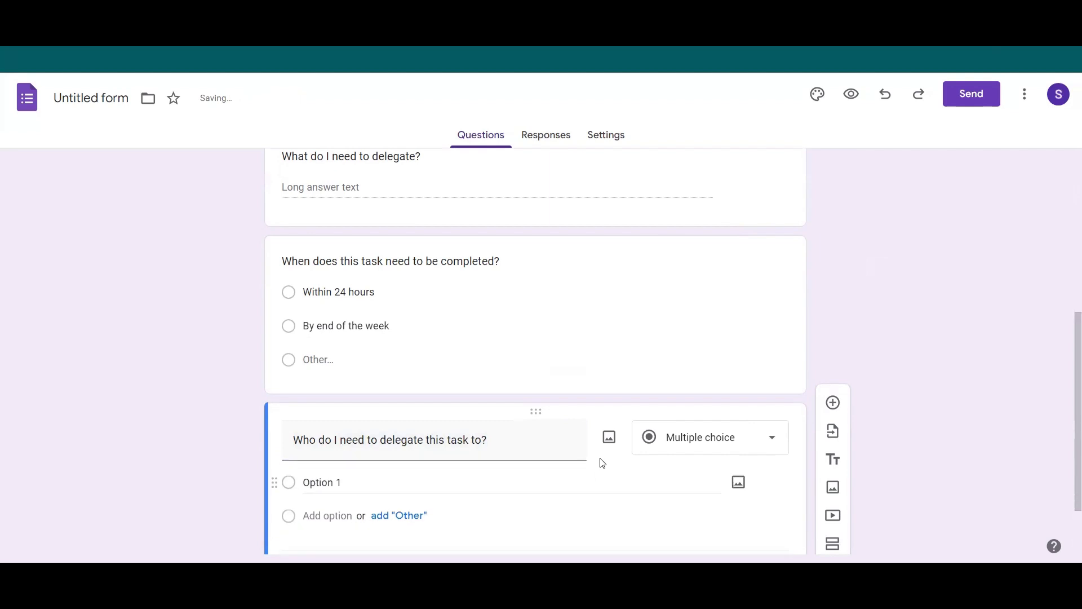
left_click(669, 442)
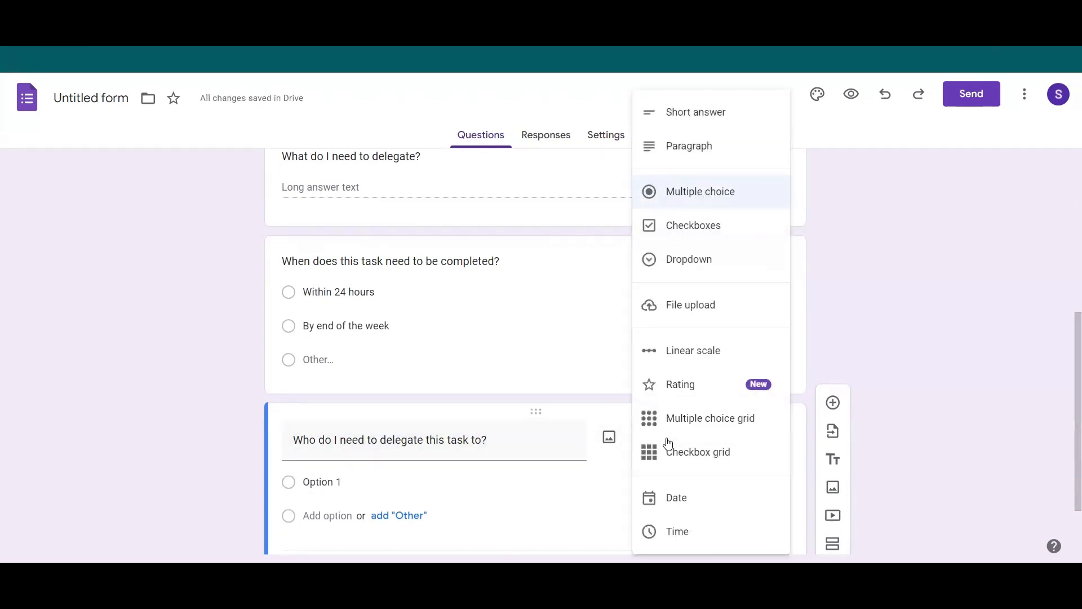
left_click(689, 196)
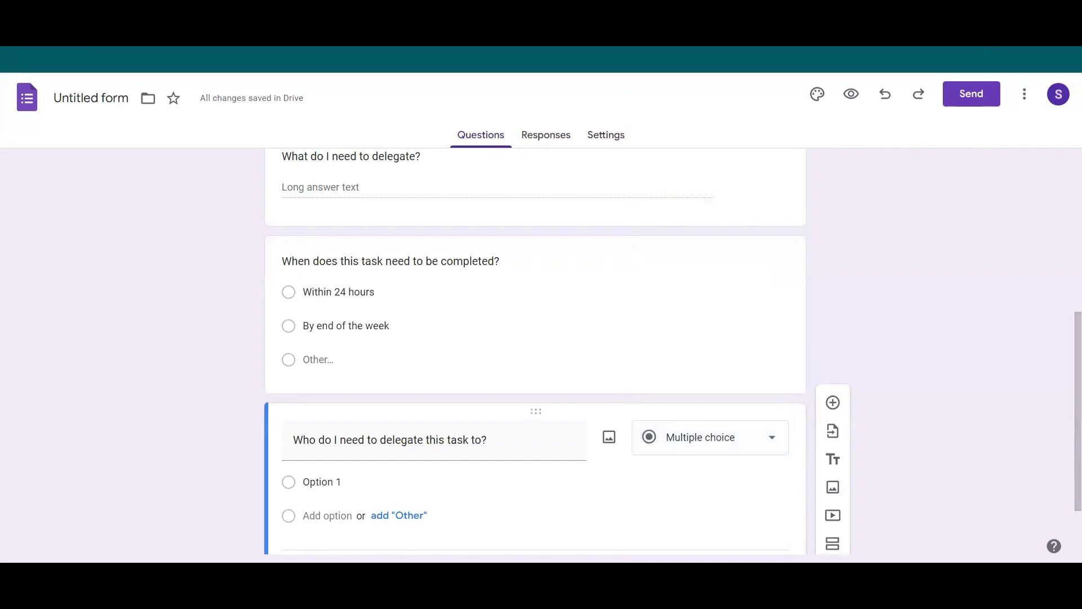
- Give the delegate question the choices Mom, Dad, Sister and Brother, plus an "Other" option
left_click(355, 481)
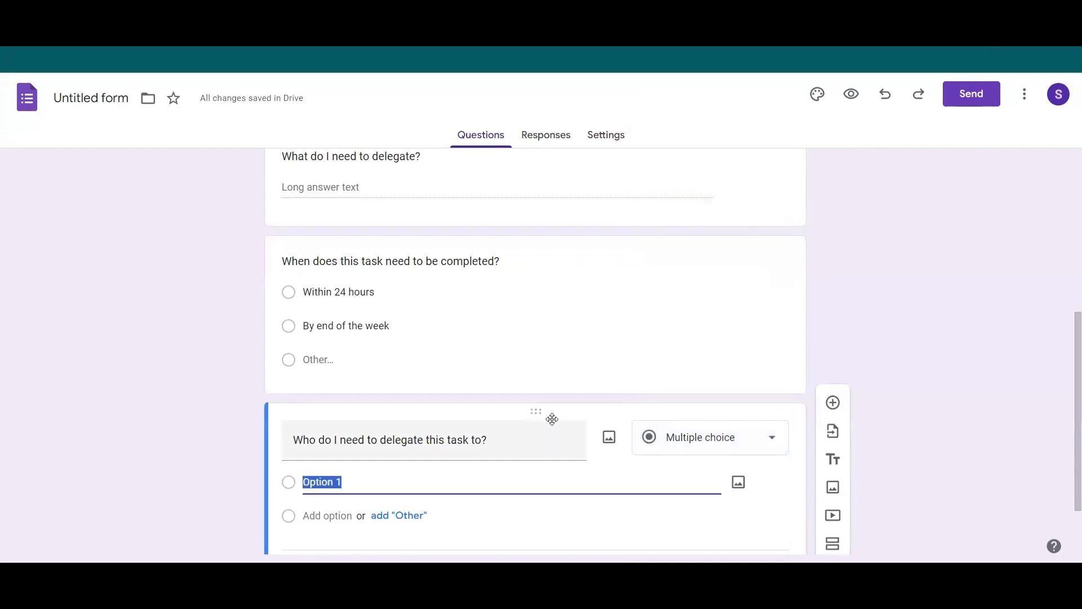
type("Mom")
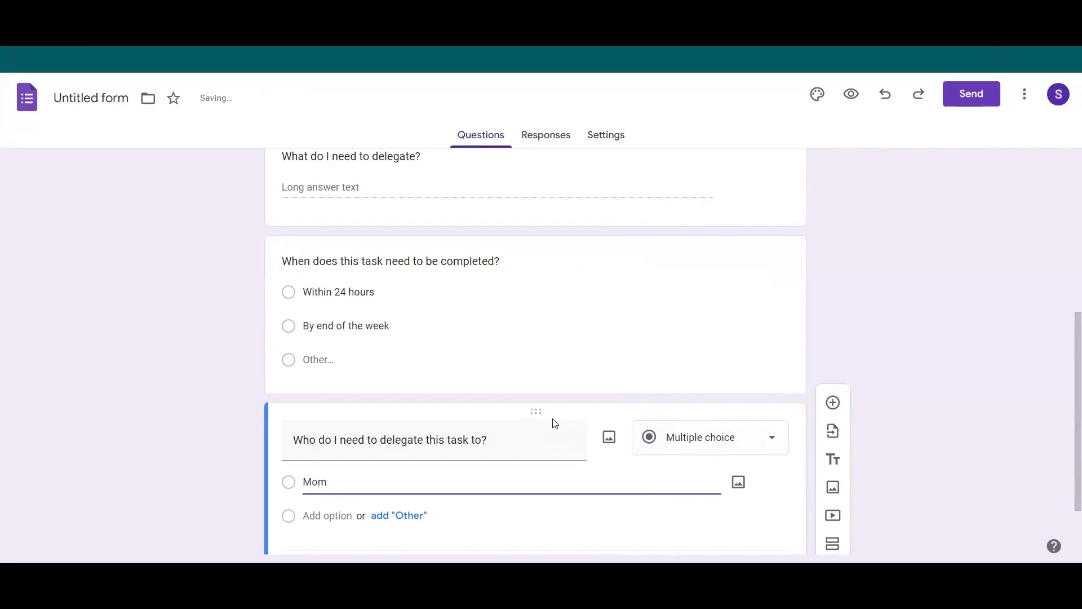
key("Return")
type("D")
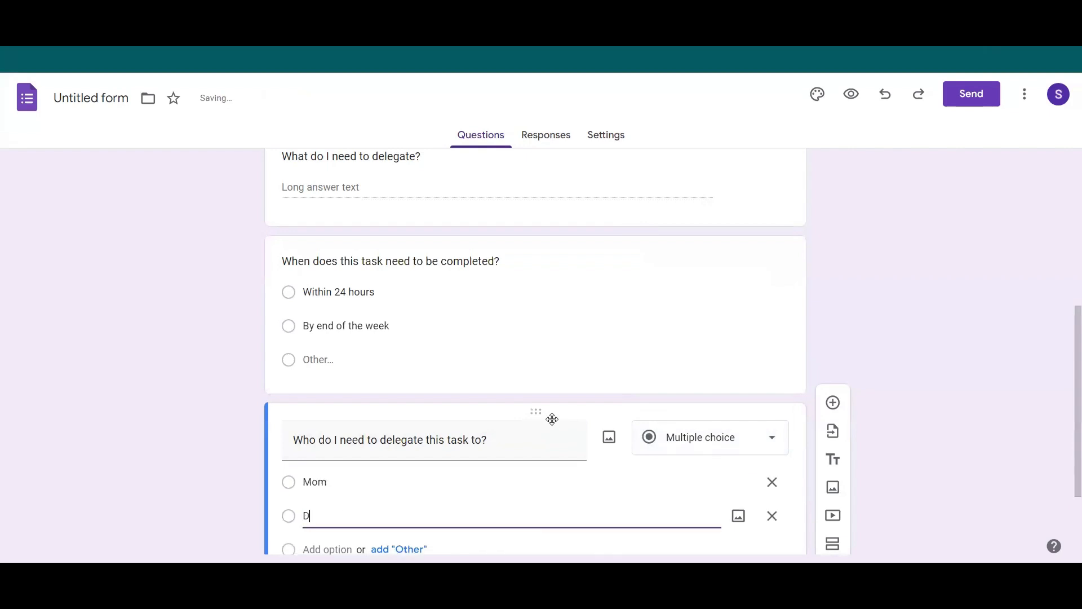
type("ad")
key("Return")
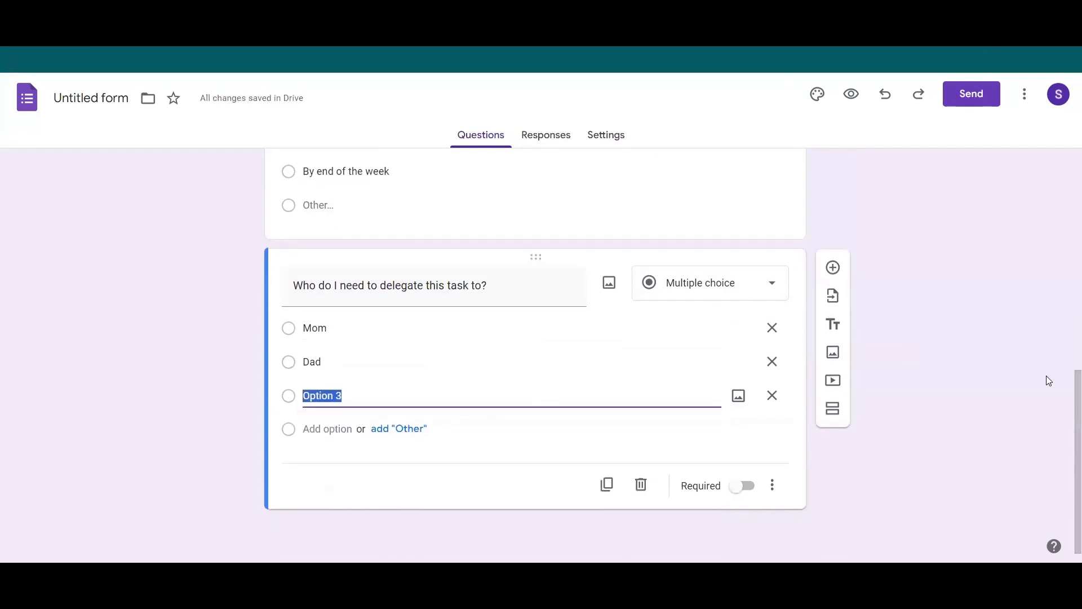
type("Sister")
key("Return")
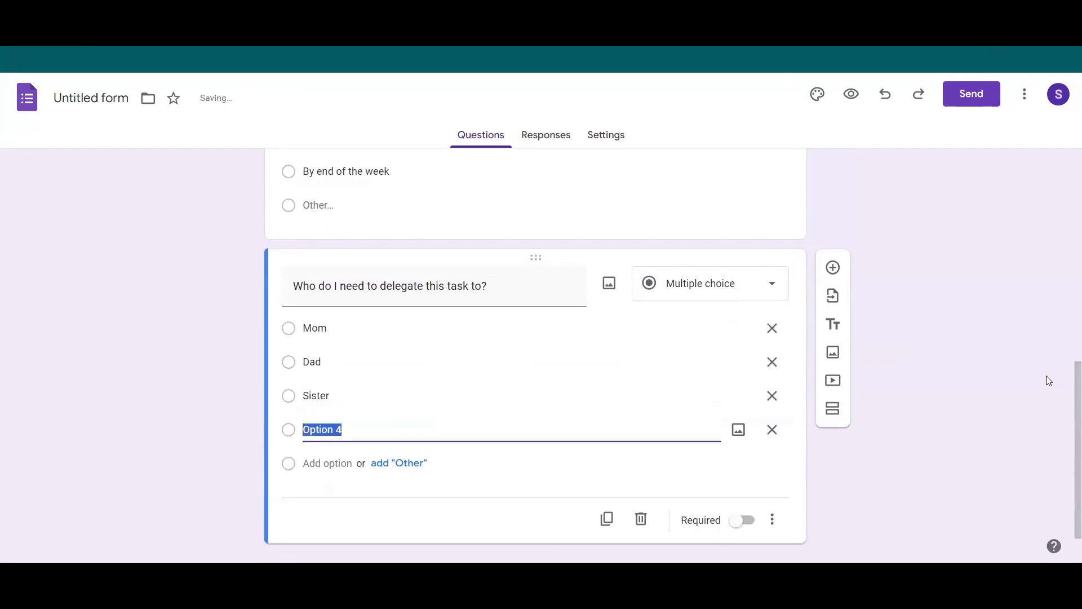
type("Brother")
left_click(407, 467)
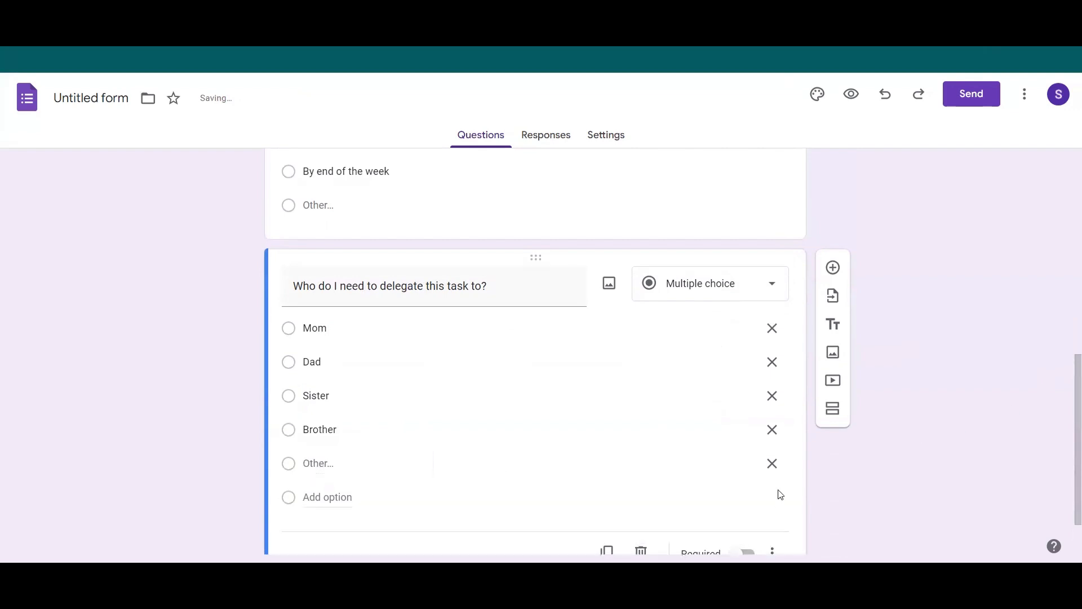
- Open the form preview and answer the Subject question with Fun
scroll(686, 485, "down", 2)
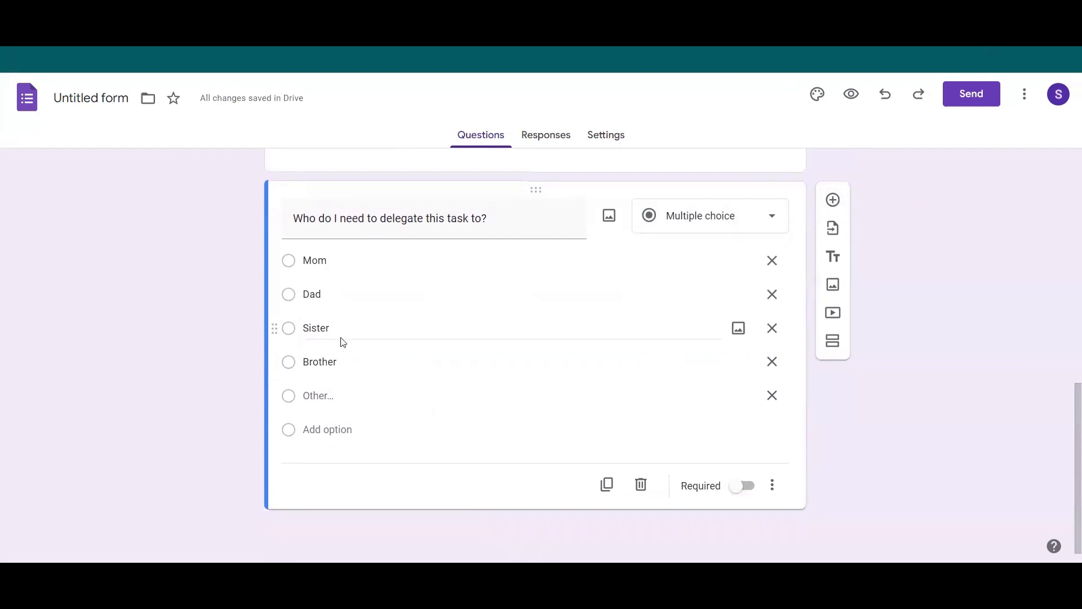
left_click(851, 95)
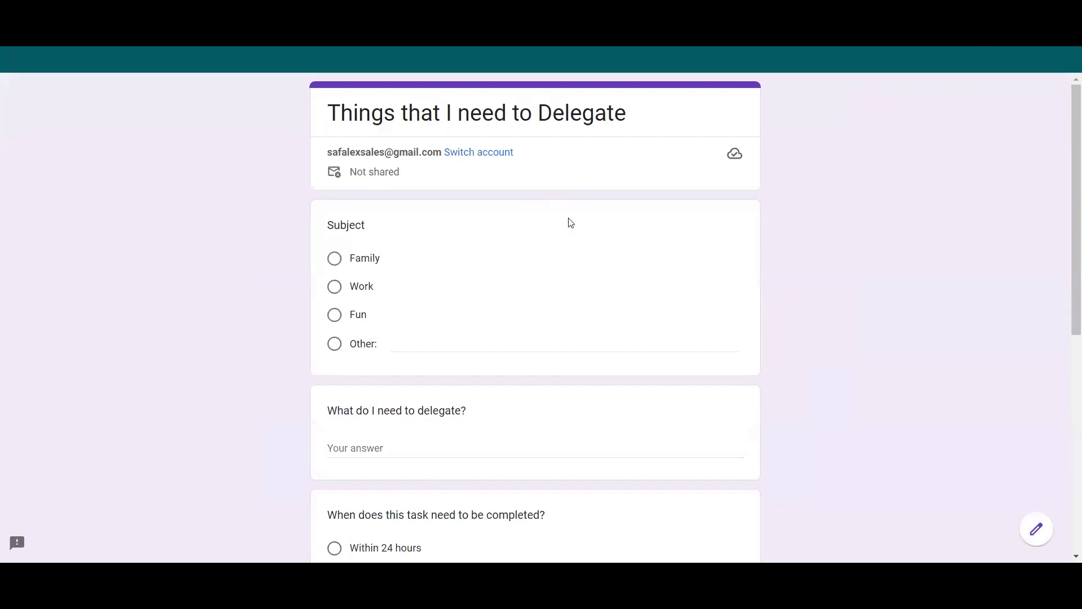
scroll(747, 229, "down", 1)
scroll(747, 230, "up", 1)
left_click(334, 311)
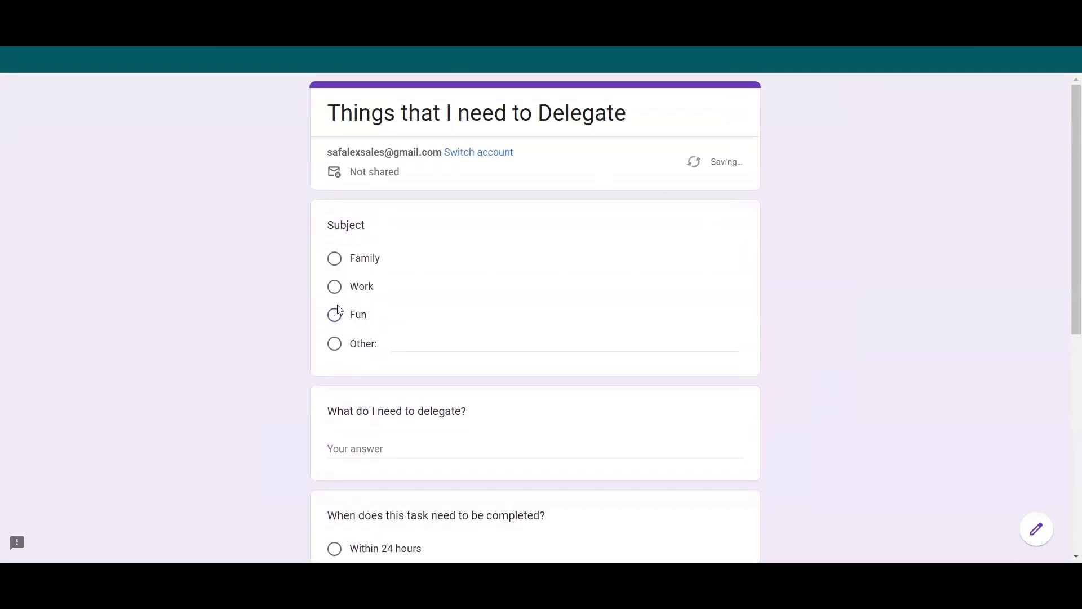
- Answer "What do I need to delegate?" with "Location for December vacation"
scroll(669, 278, "down", 2)
scroll(608, 271, "up", 1)
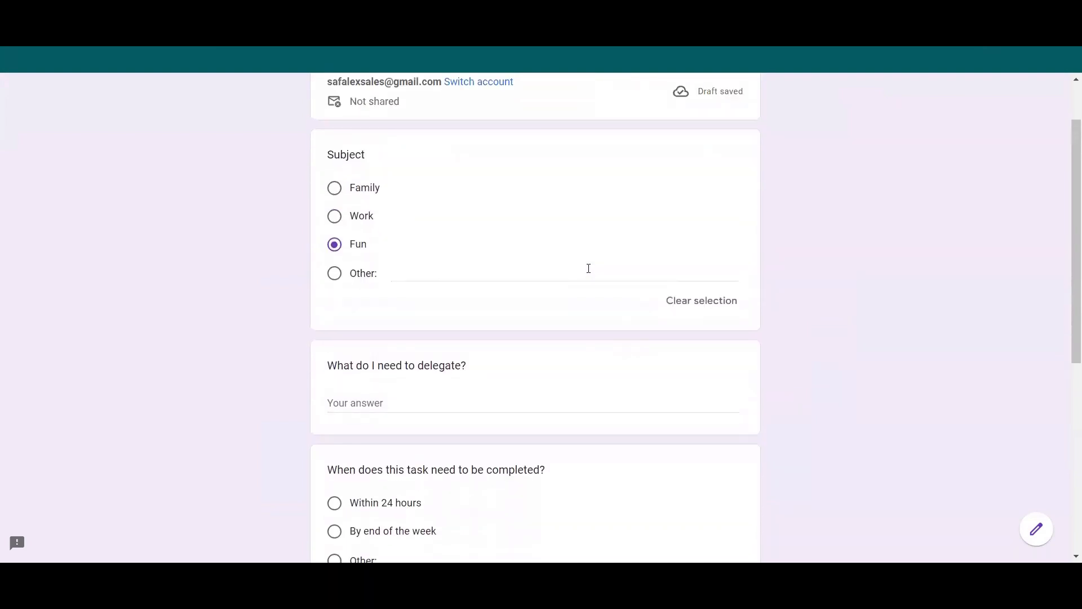
scroll(583, 271, "down", 1)
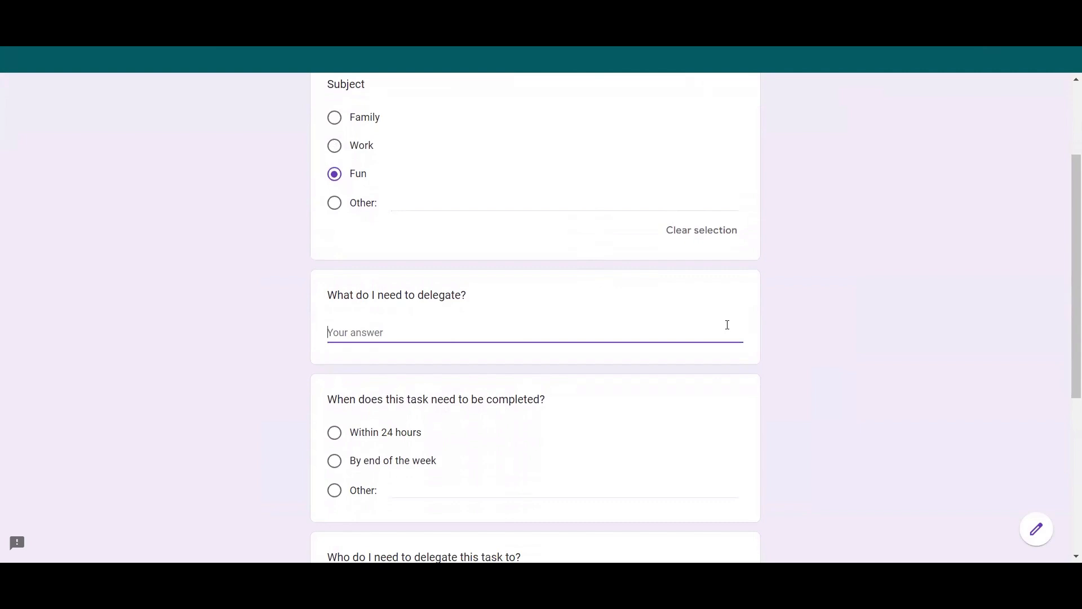
type("Location for December vacation")
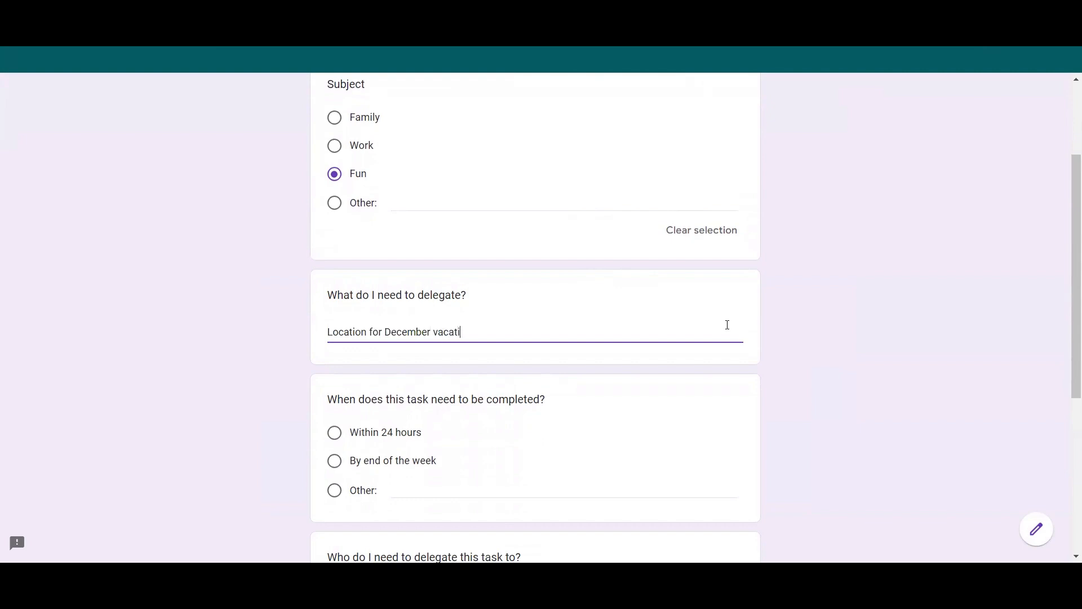
- Choose "By end of the week" as the completion time and Brother as the person to delegate to
scroll(729, 334, "down", 3)
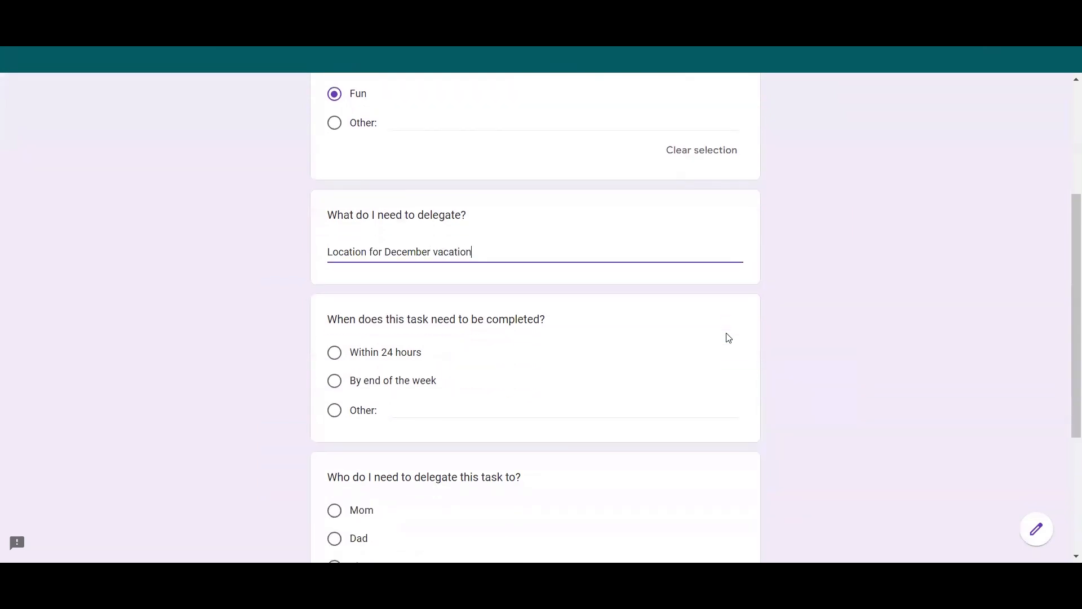
left_click(368, 326)
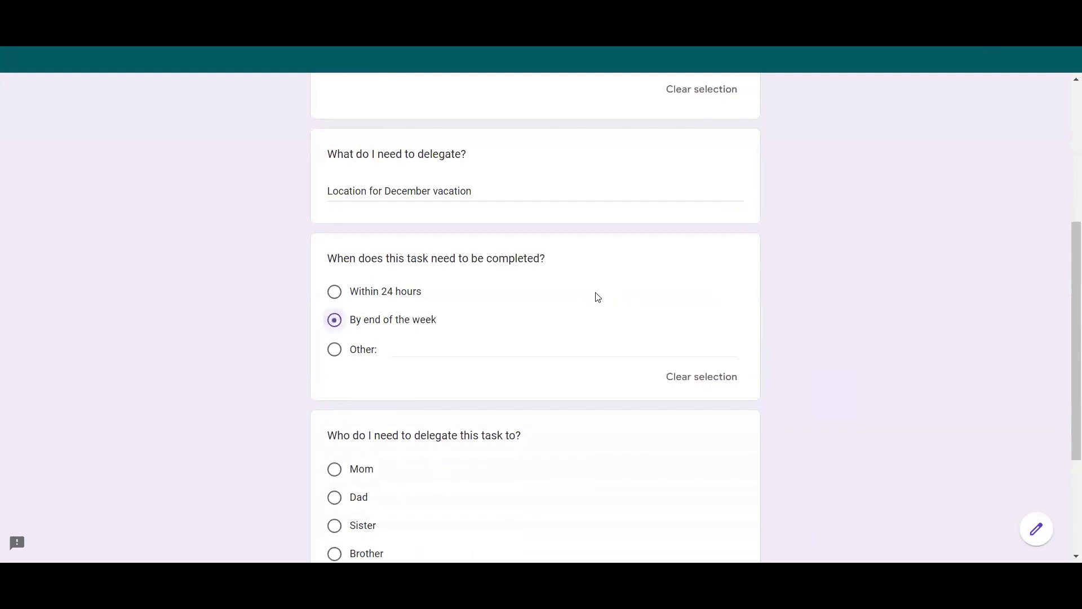
scroll(597, 299, "down", 4)
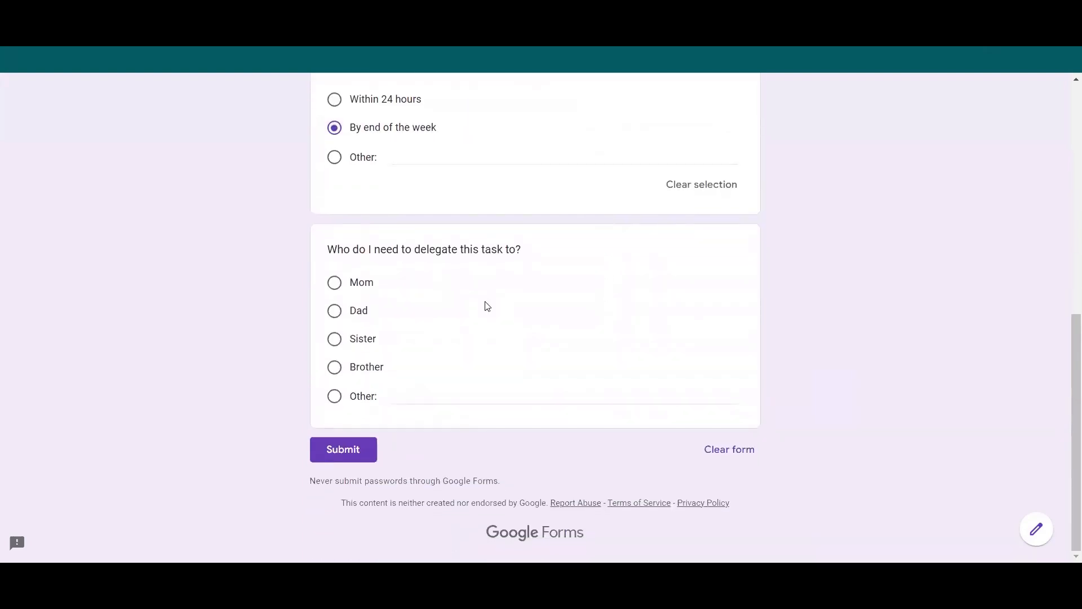
left_click(334, 367)
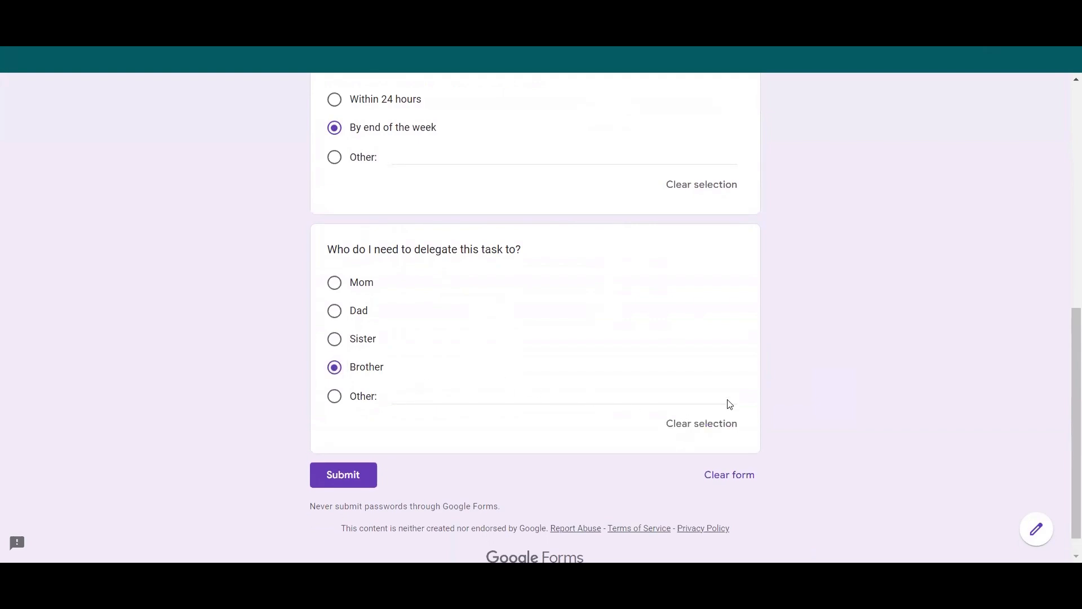
- Submit the sample response, and name the form file "Things that I need to Delegate" in the form editor
left_click(341, 477)
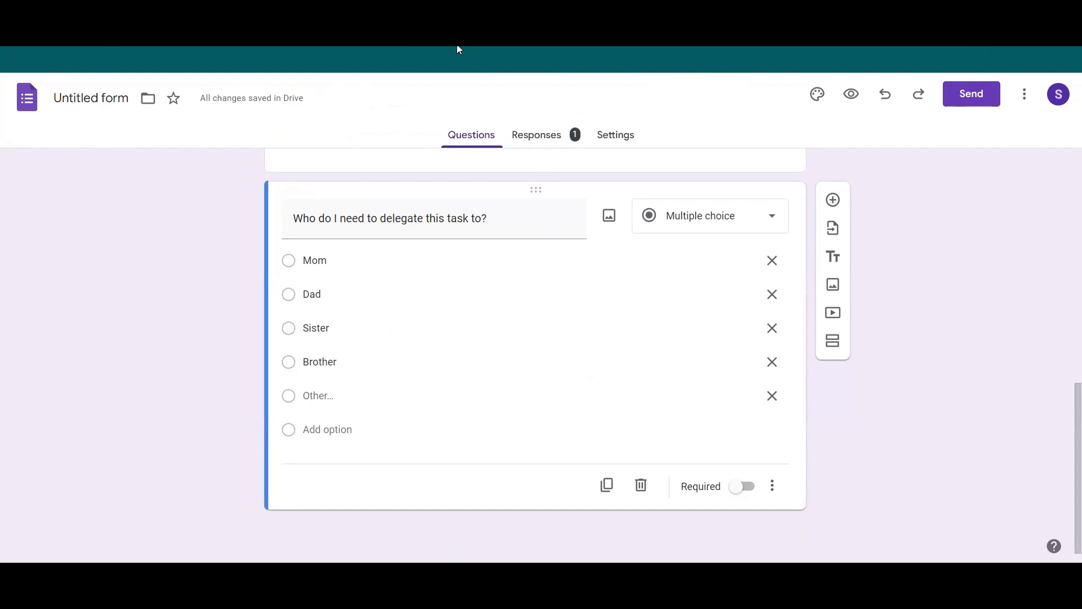
scroll(620, 302, "up", 10)
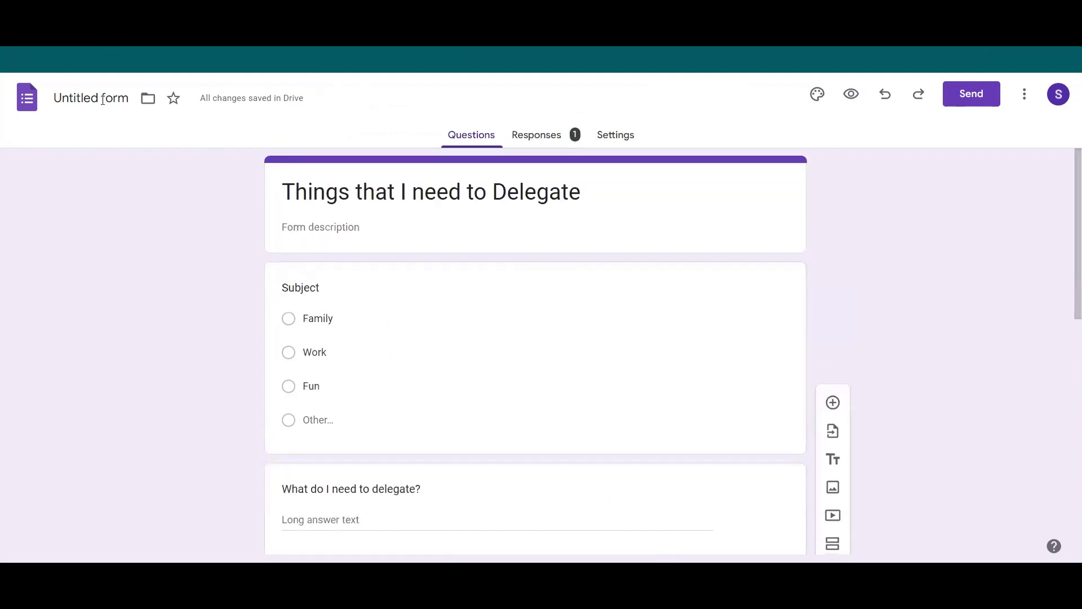
left_click(102, 101)
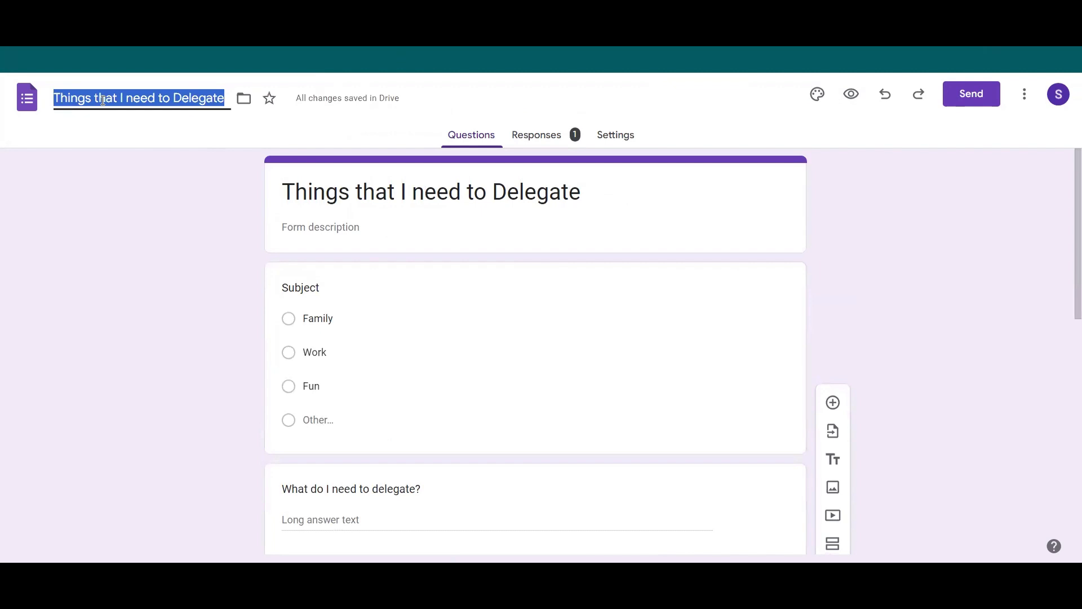
left_click(703, 138)
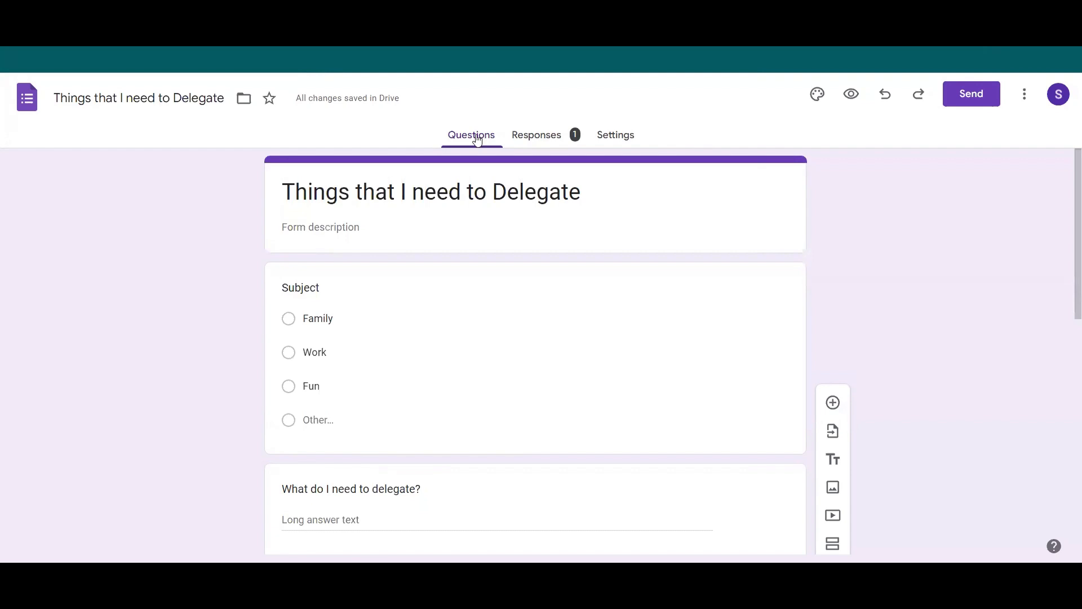
- Link the form's responses to a new spreadsheet, keeping the suggested spreadsheet name
left_click(544, 145)
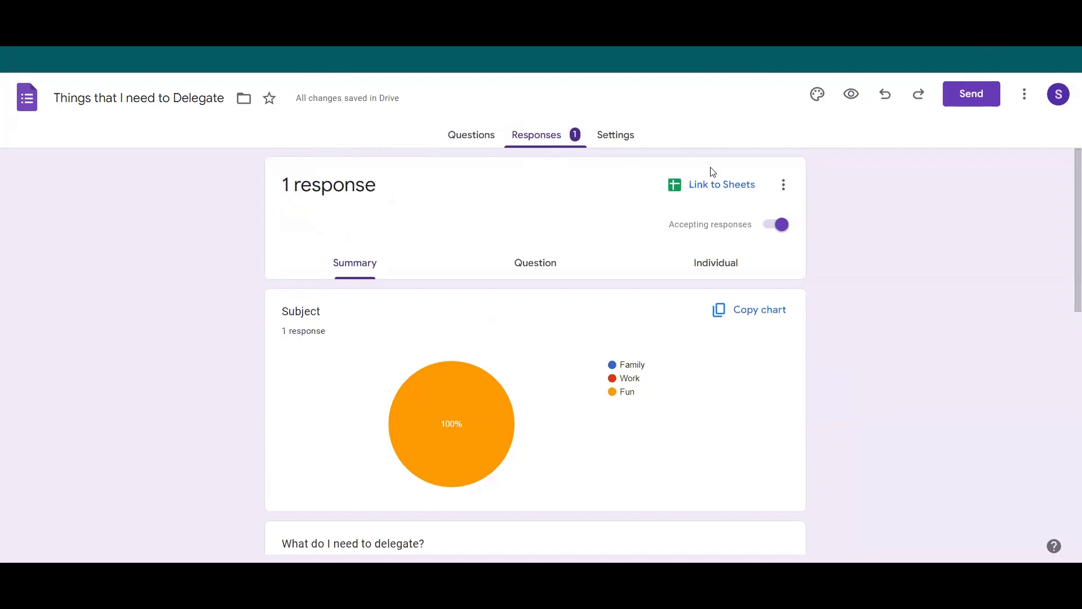
left_click(725, 186)
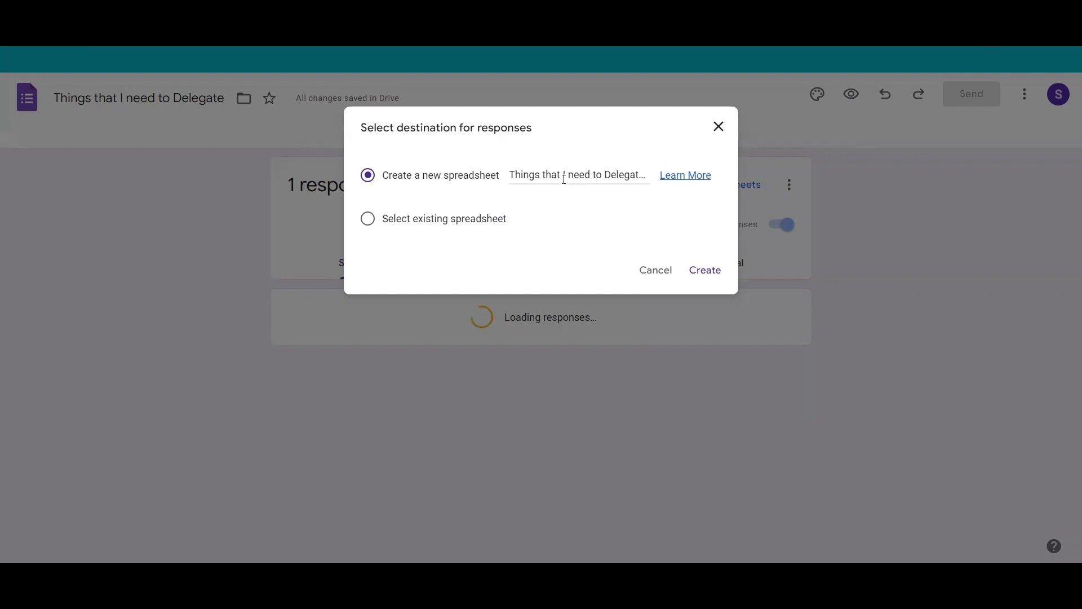
left_click(707, 272)
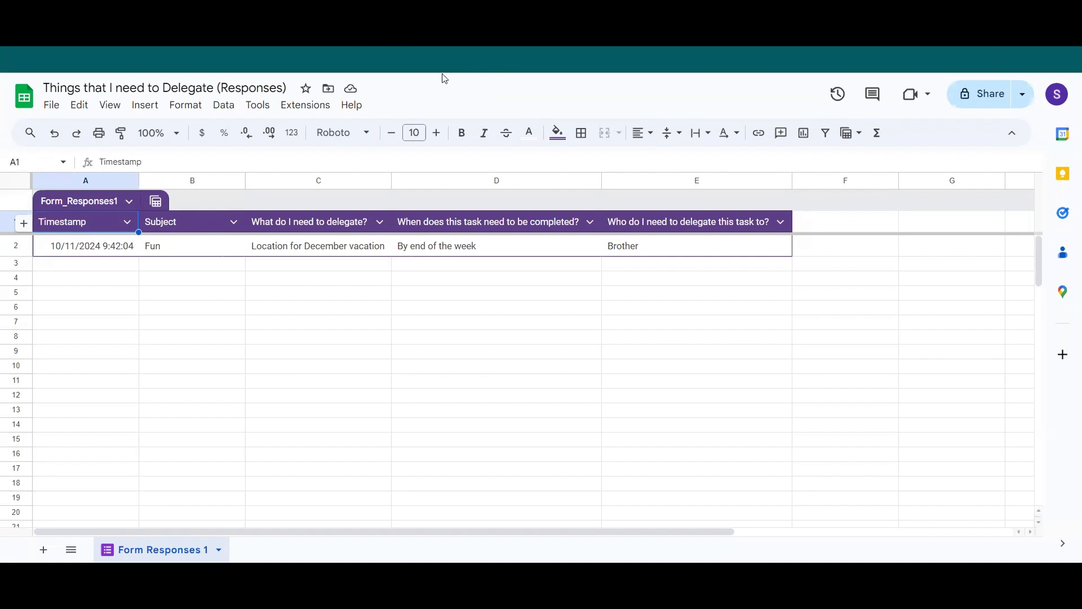
- Return to the form's questions and enter "Click Here" as the form description
left_click(479, 56)
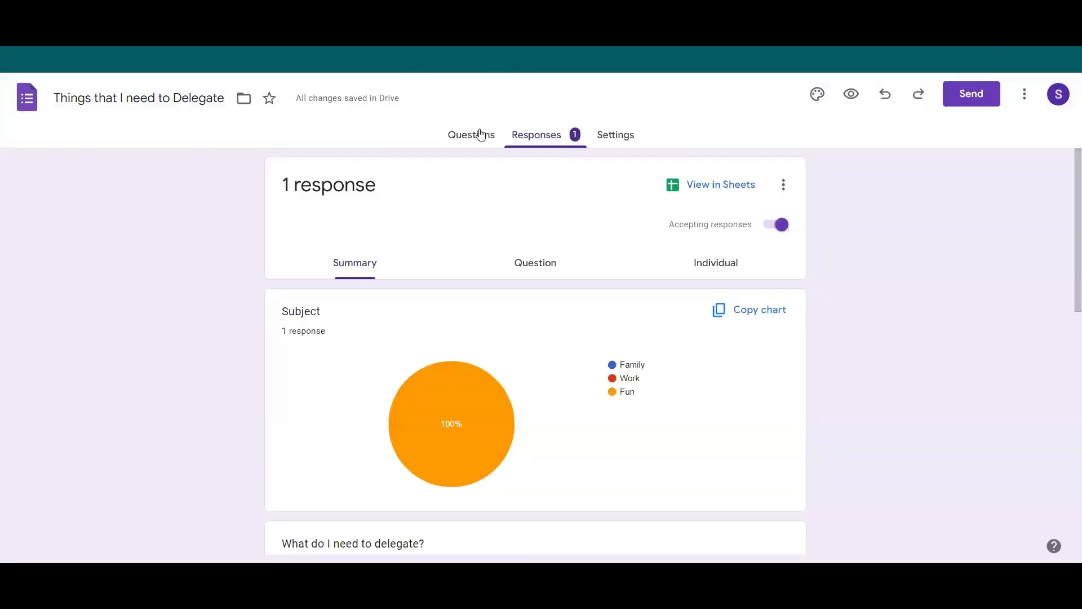
left_click(479, 135)
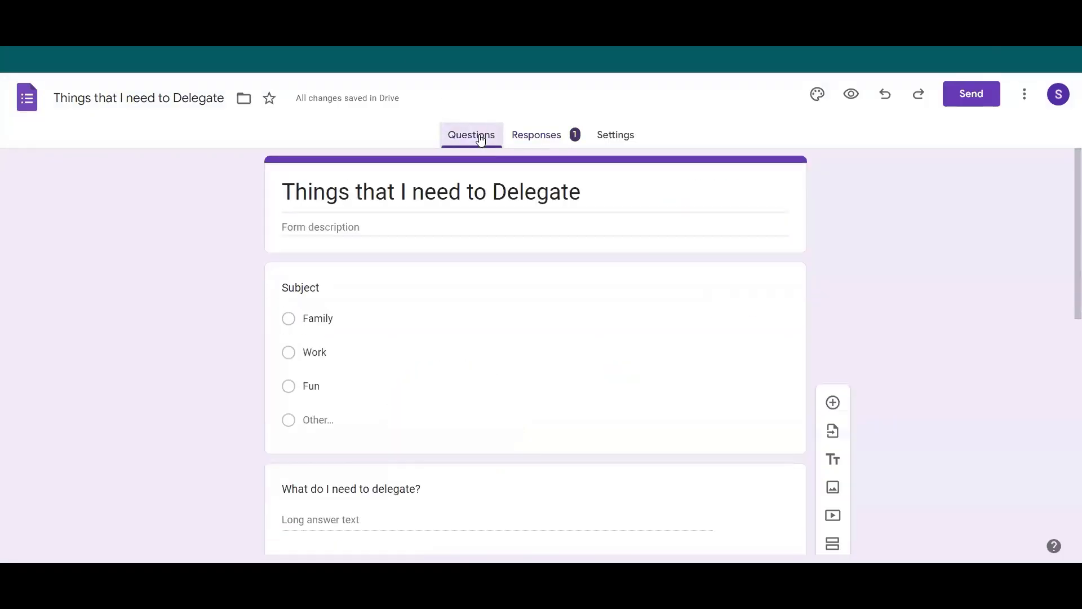
left_click(358, 226)
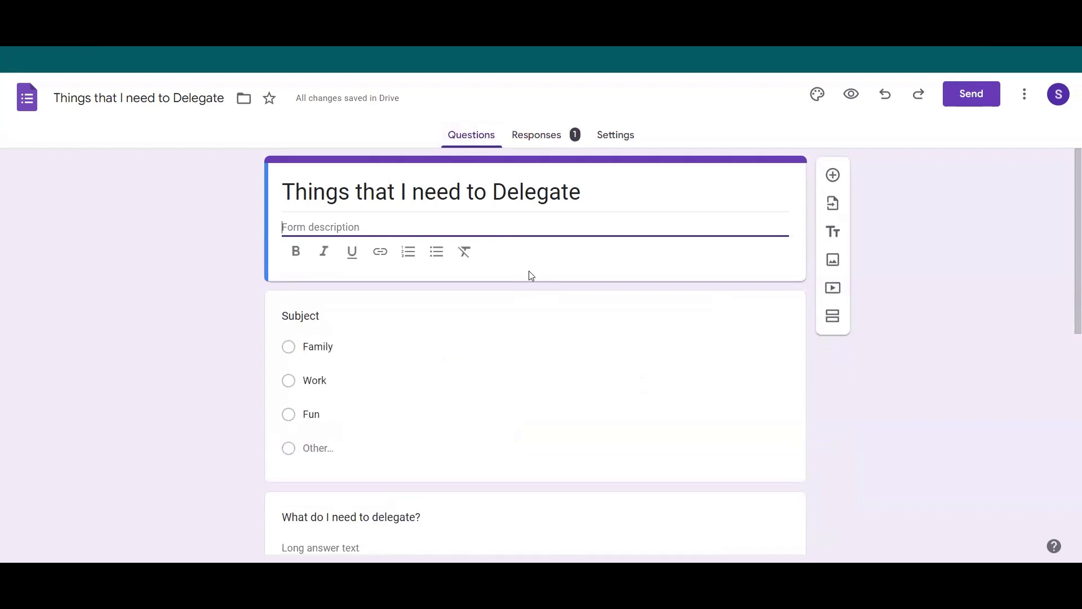
type("Click HEre")
key("BackSpace")
key("BackSpace")
key("BackSpace")
type("ere")
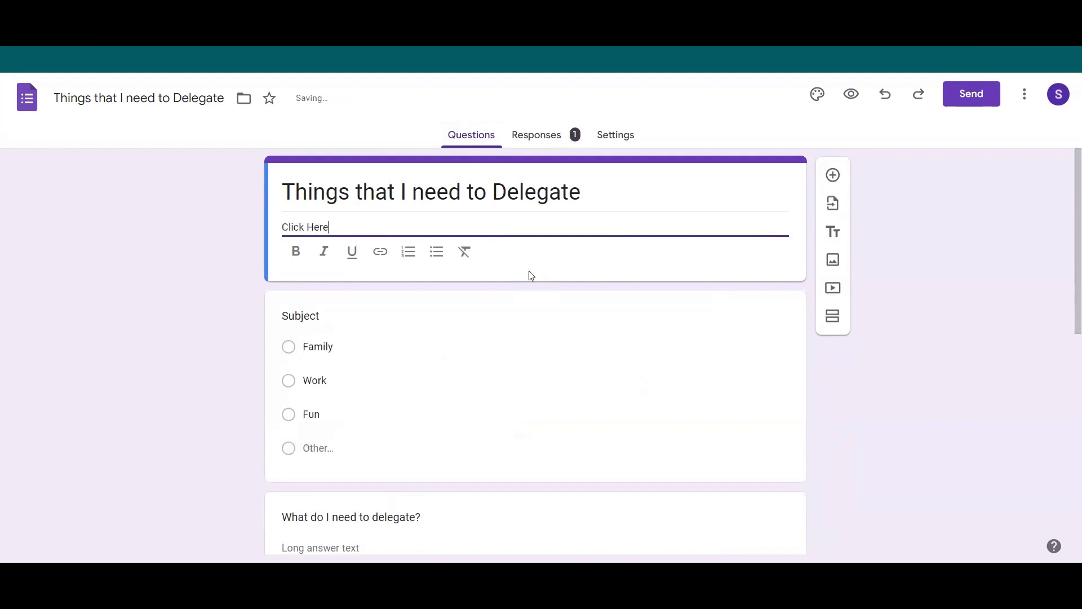
- Link the "Click Here" description text to the copied address of the responses spreadsheet and open the form preview
triple_click(281, 227)
left_click(380, 254)
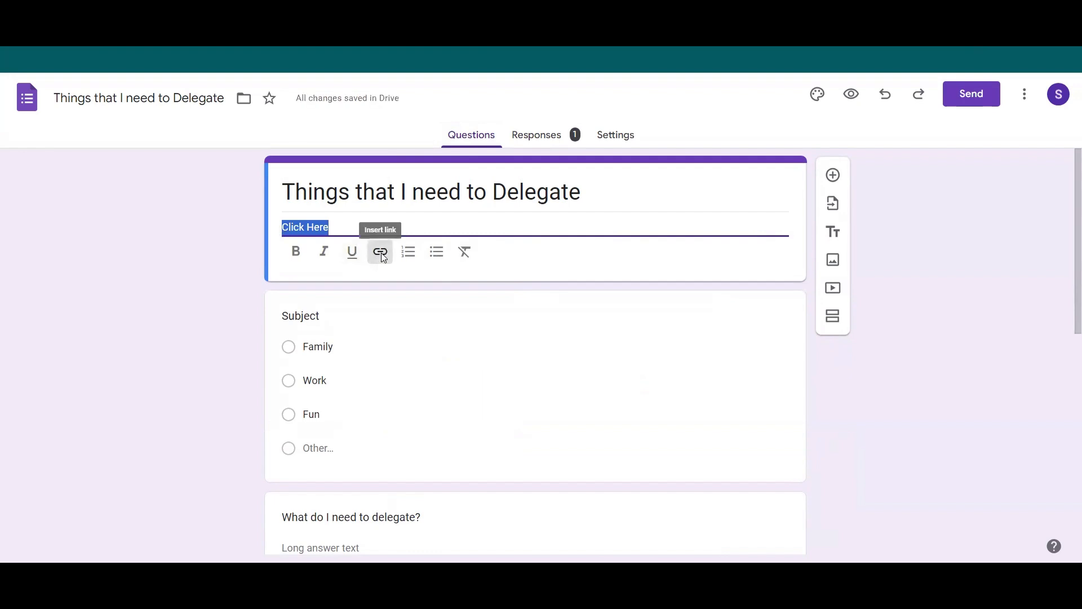
key("ctrl+v")
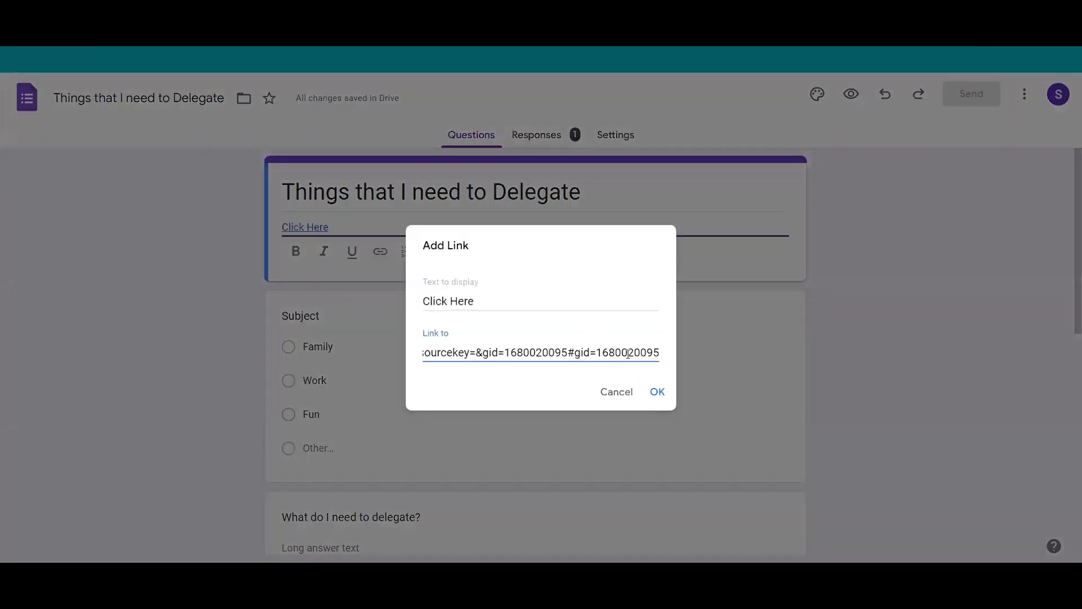
left_click(657, 393)
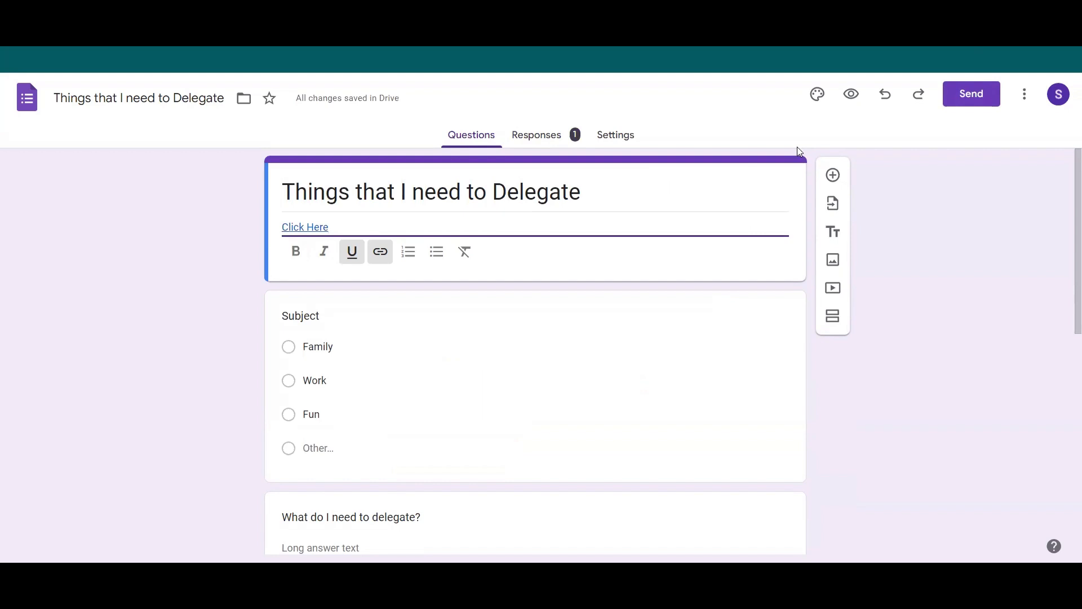
left_click(851, 94)
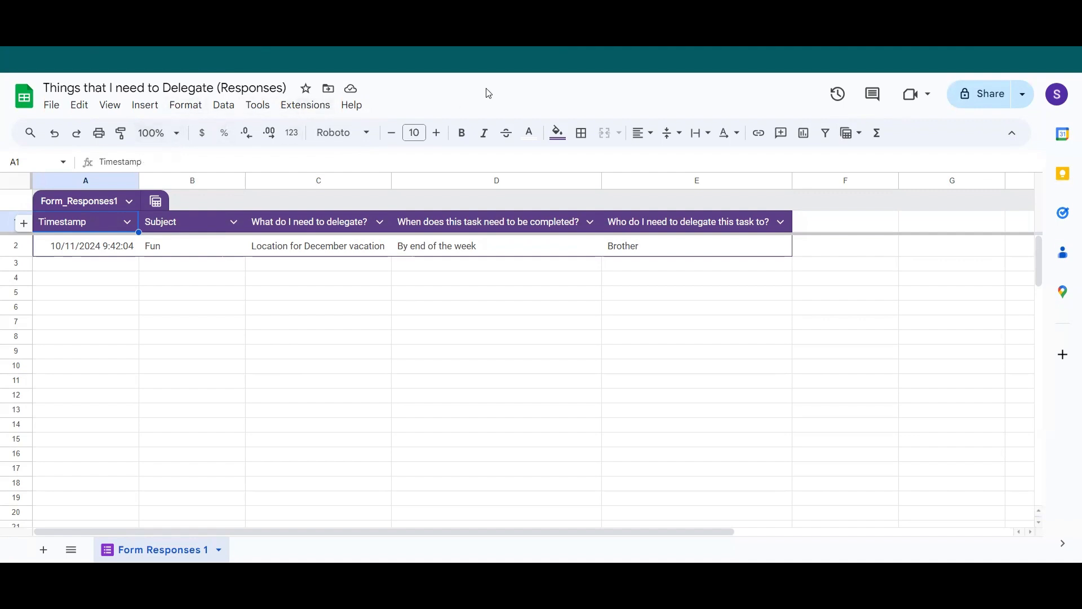
- Add a notification rule to the responses spreadsheet that sends an email right away when a user submits a form
left_click(175, 134)
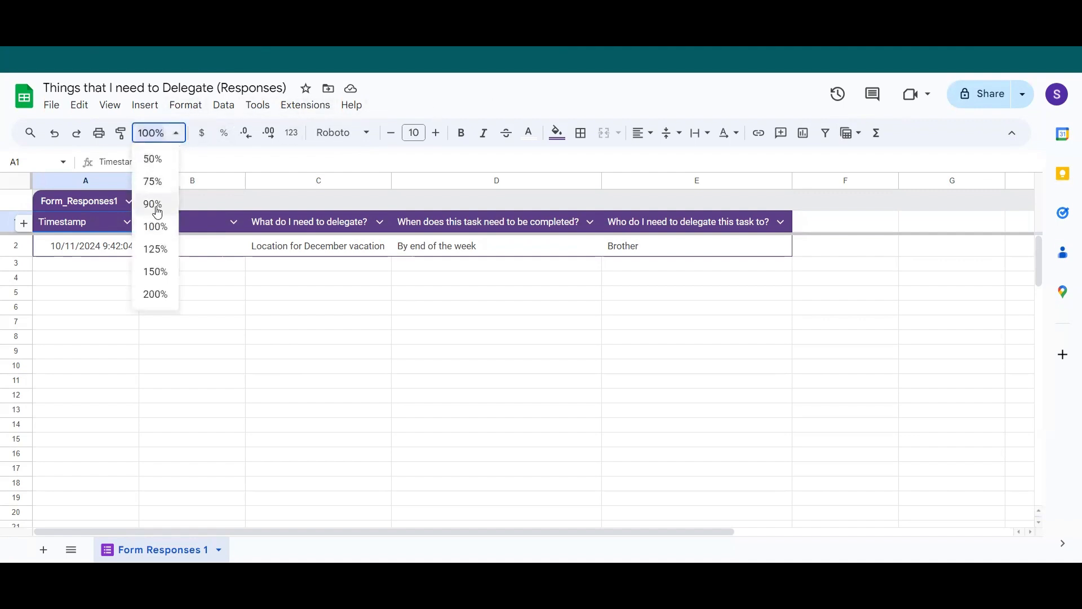
left_click(149, 271)
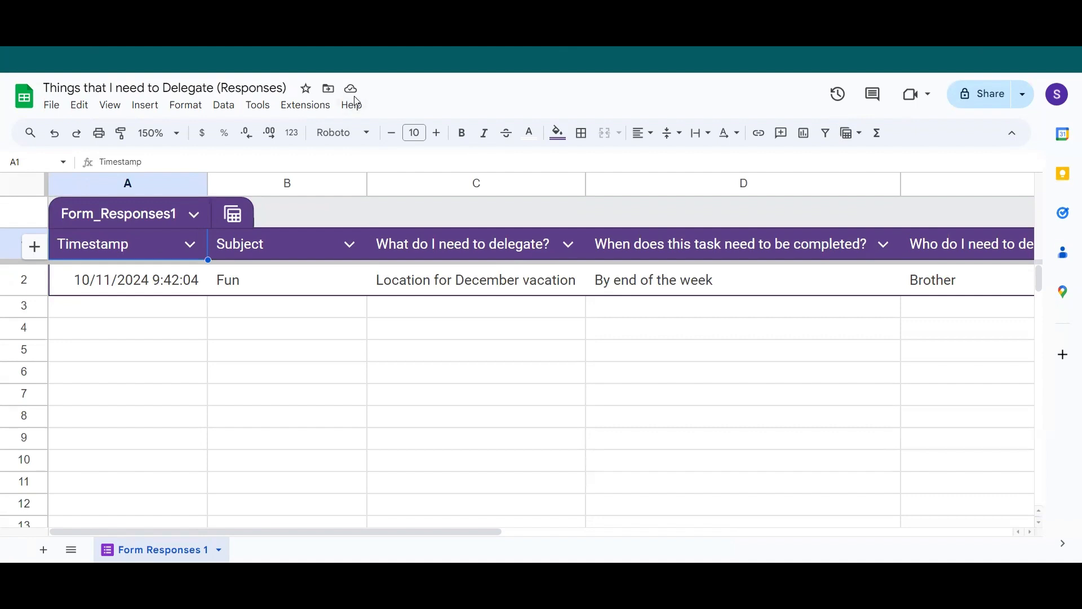
left_click(262, 109)
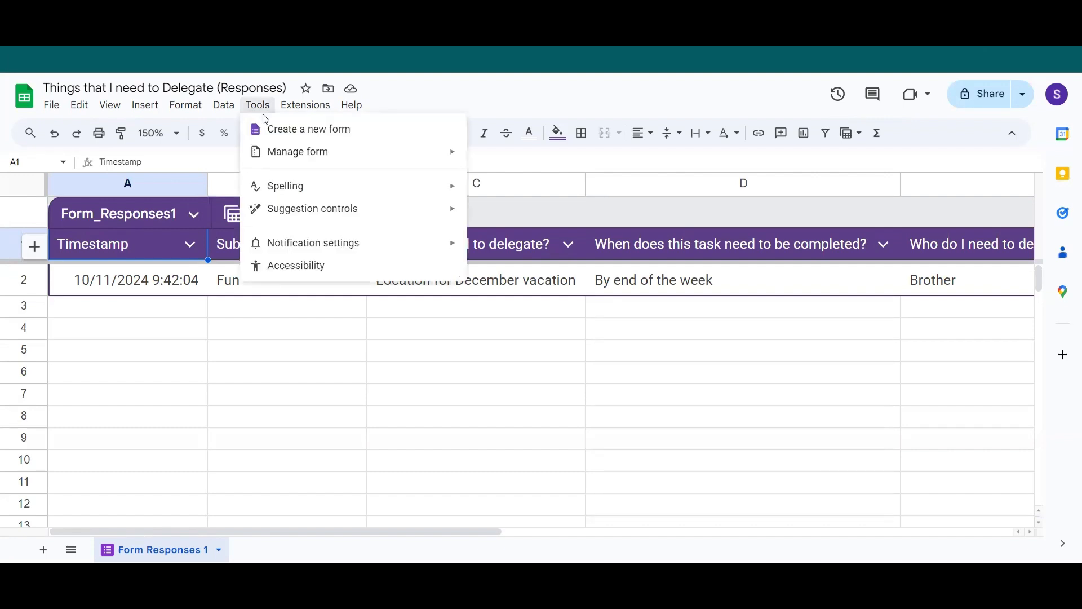
mouse_move(284, 253)
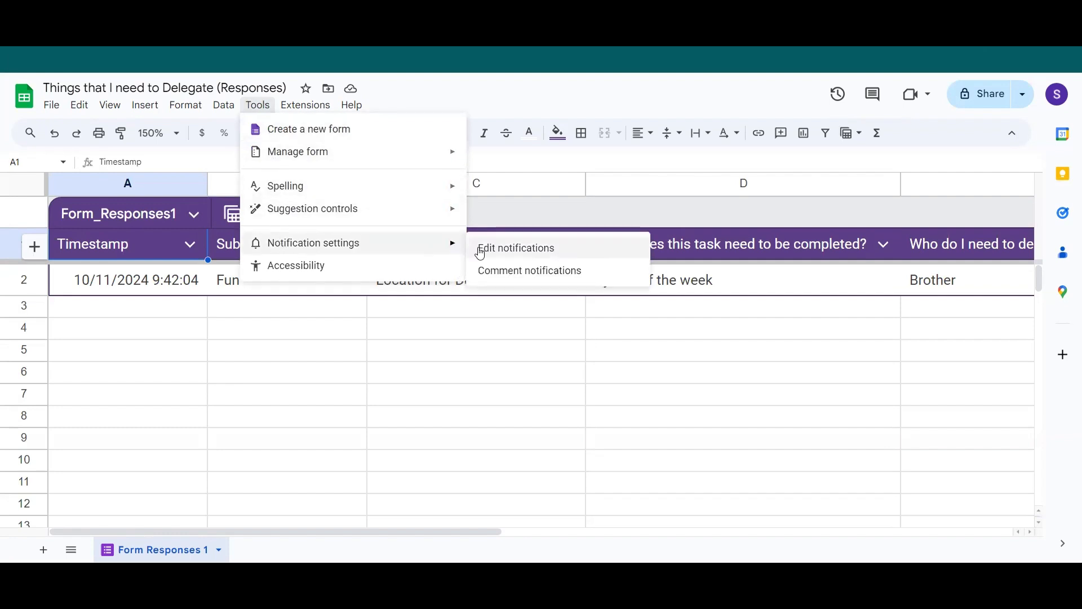
left_click(516, 255)
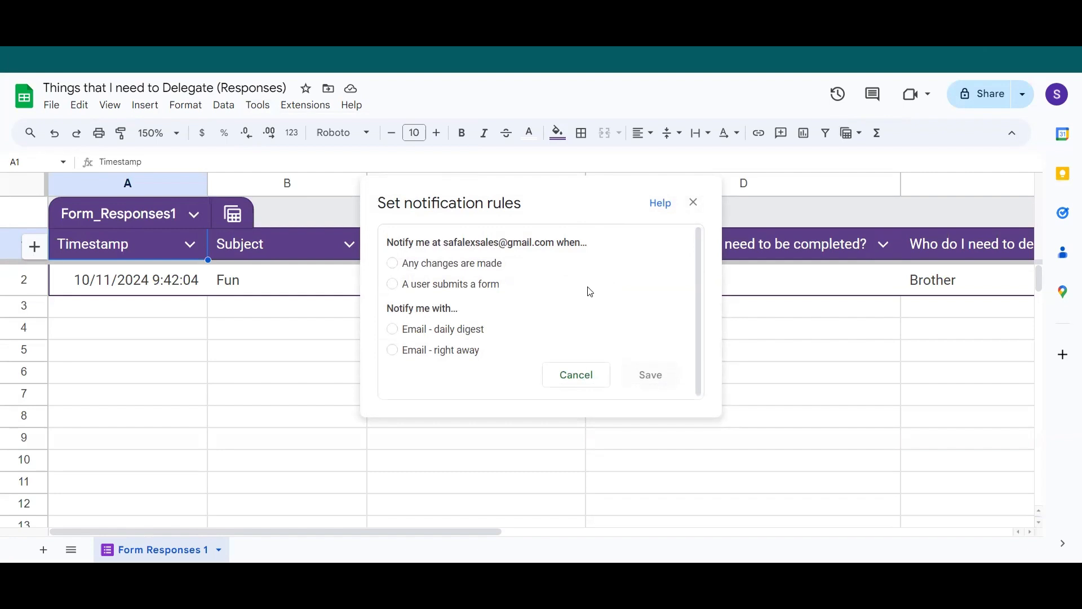
left_click(395, 290)
left_click(402, 356)
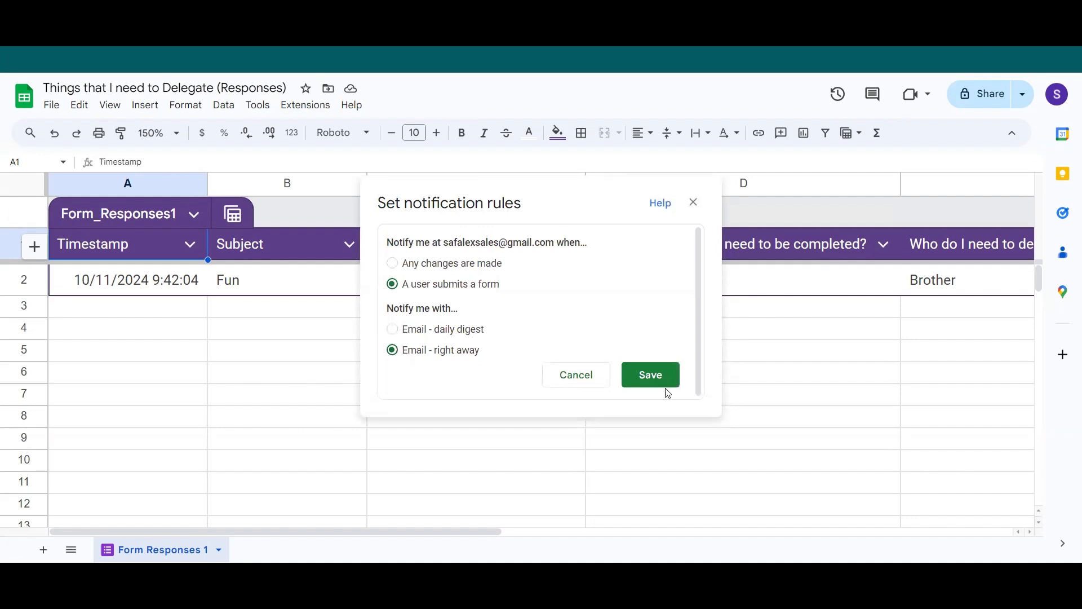
left_click(652, 376)
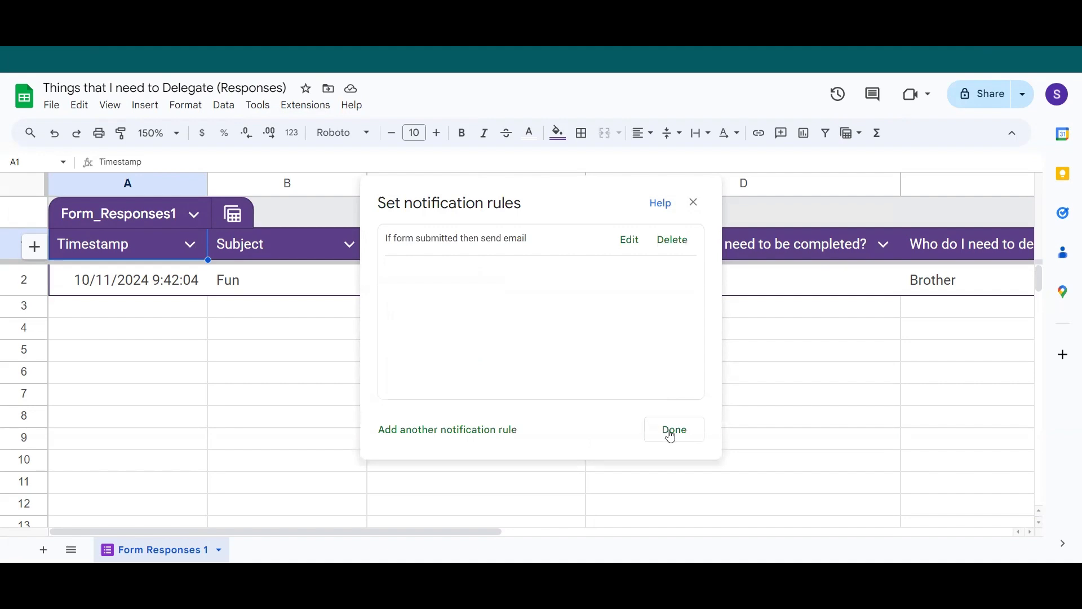
left_click(676, 433)
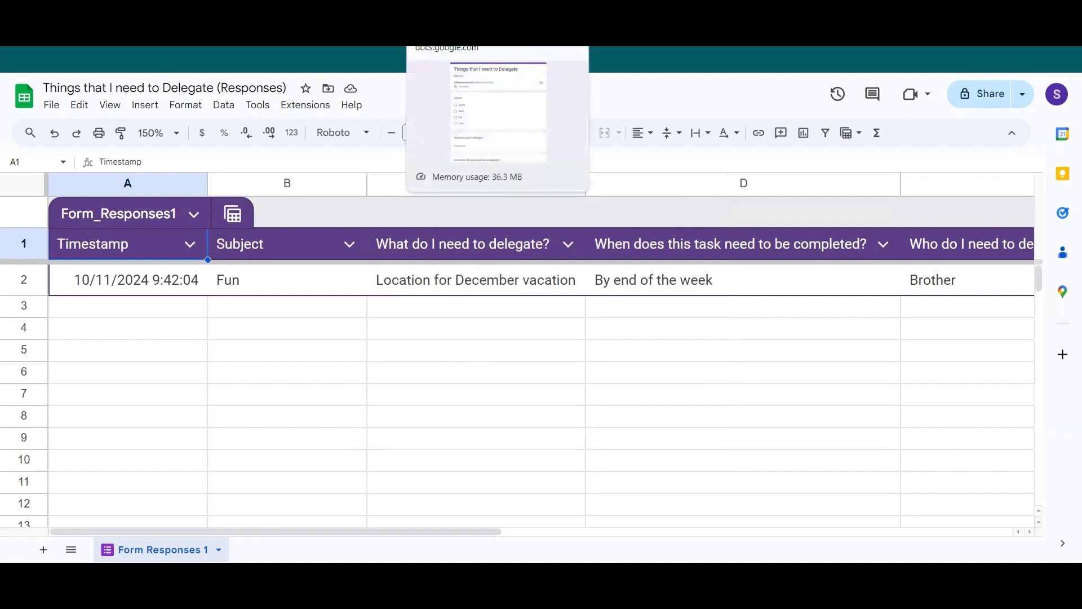
- Switch from the responses spreadsheet back to the preview of the "Things that I need to Delegate" form
left_click(455, 7)
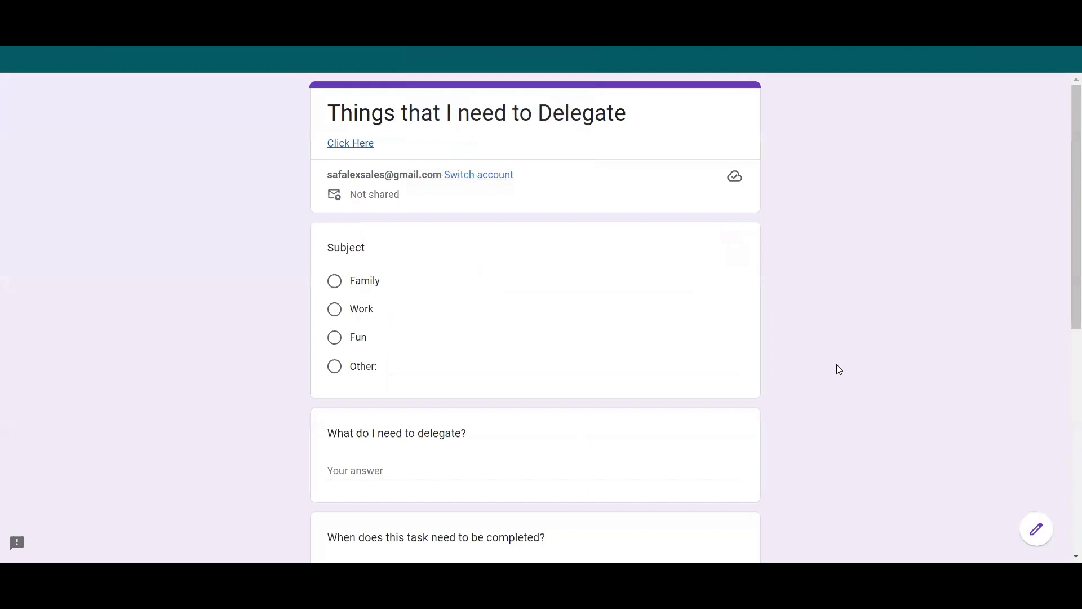